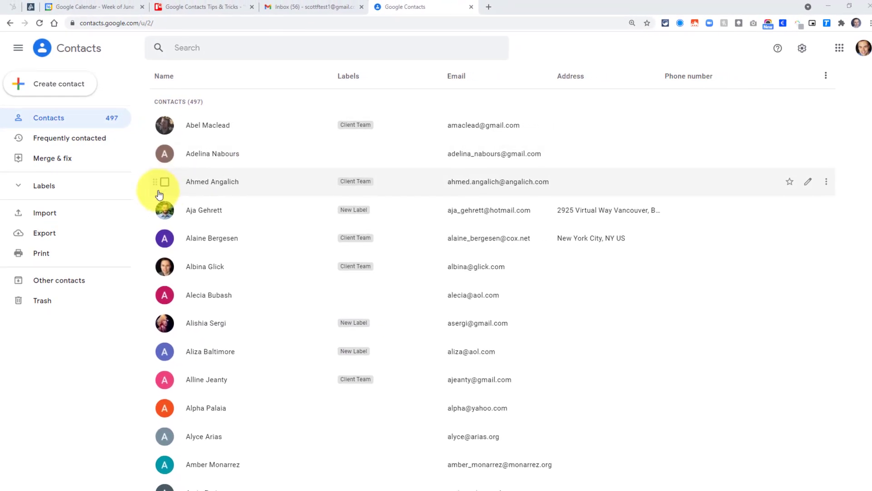
Expand the sidebar Labels section to list ABC Work Project, Client Team and New Label
click(39, 188)
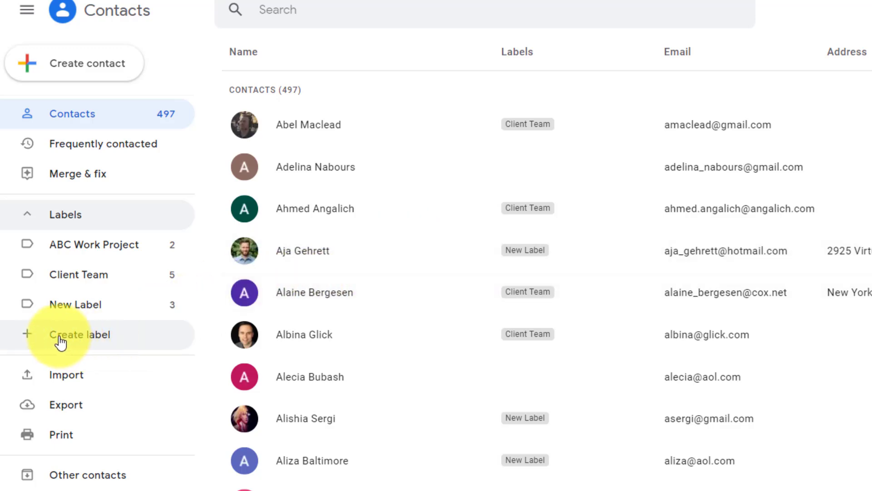
Create a new contact label named 'New Label 2'
click(79, 336)
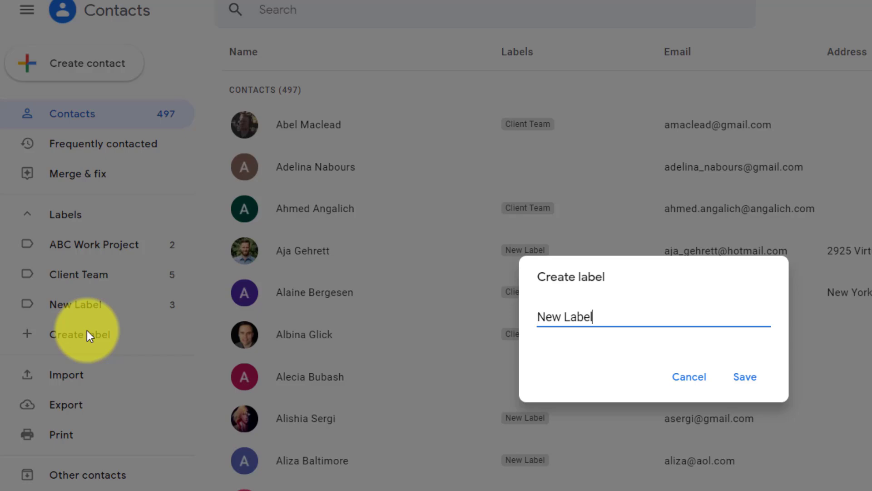
text(New Label 2)
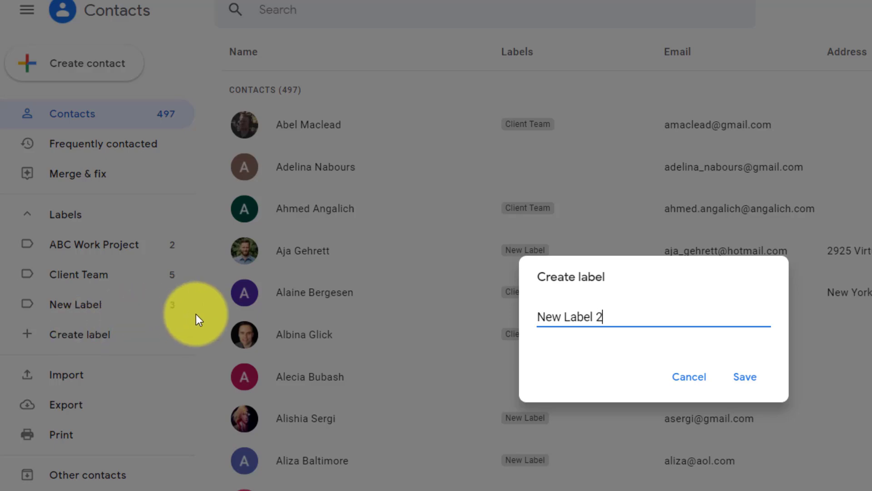
click(745, 379)
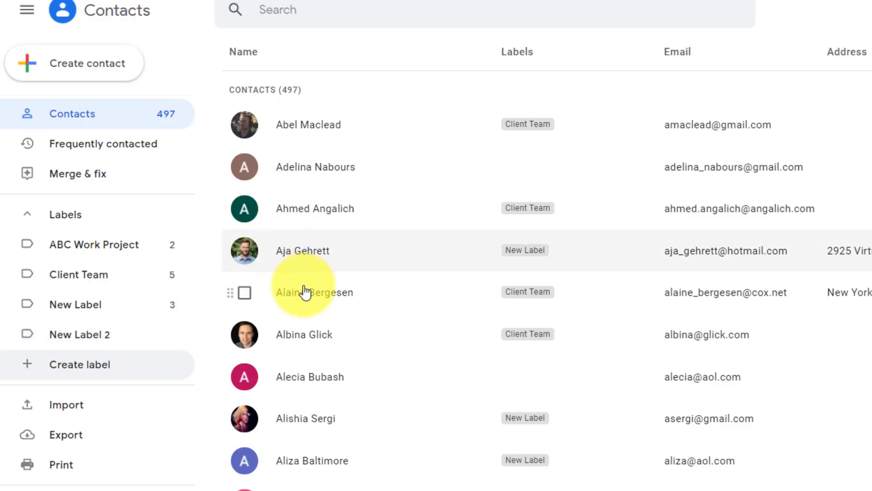
Tag the seventh contact with ABC Work Project and Client Team labels and save
click(294, 380)
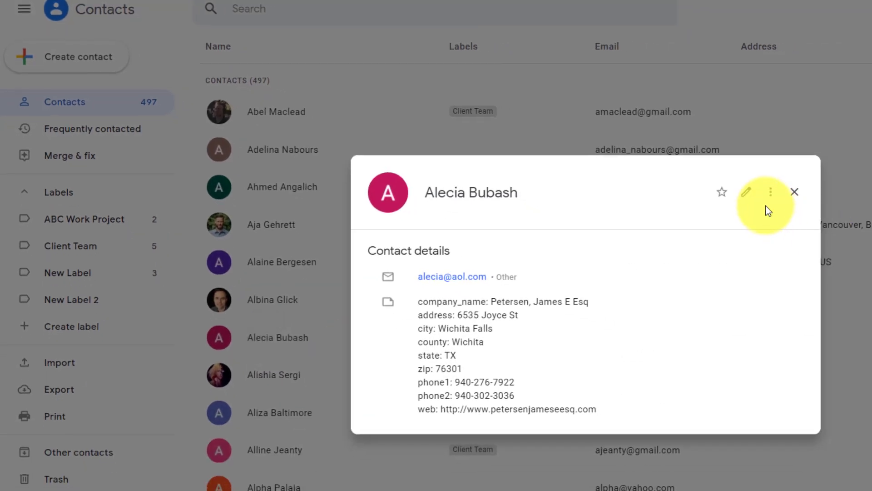
click(747, 195)
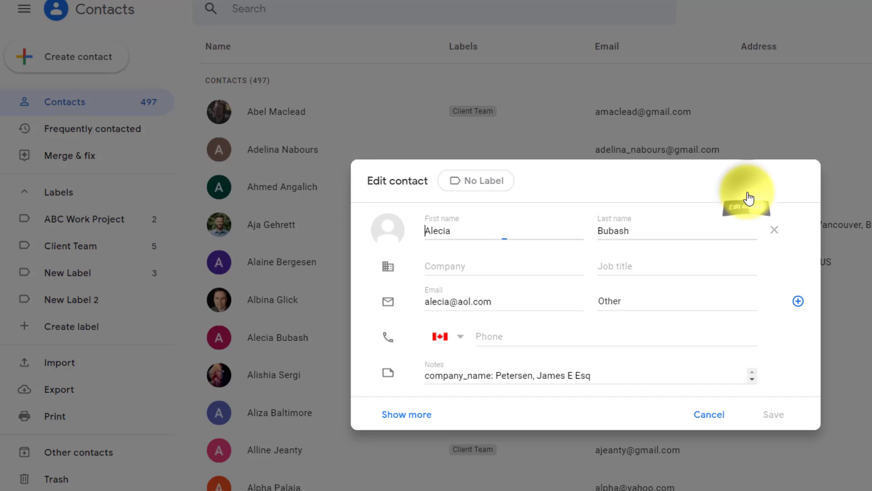
click(482, 119)
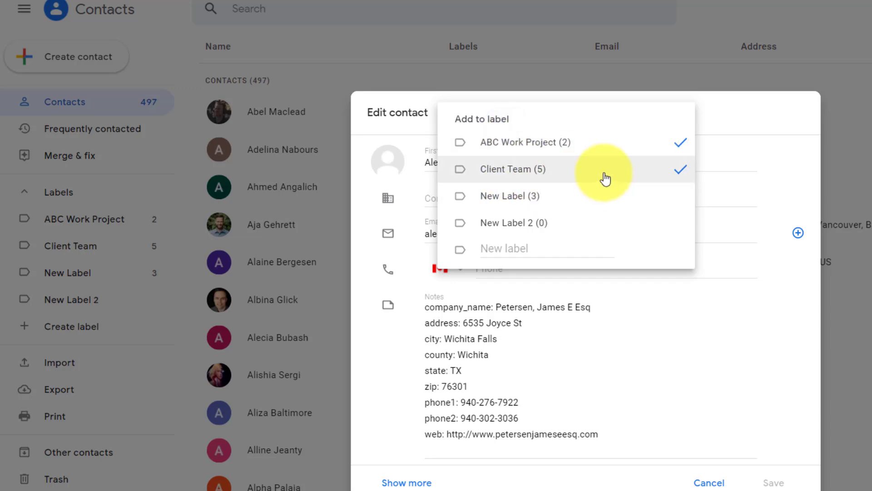
click(713, 111)
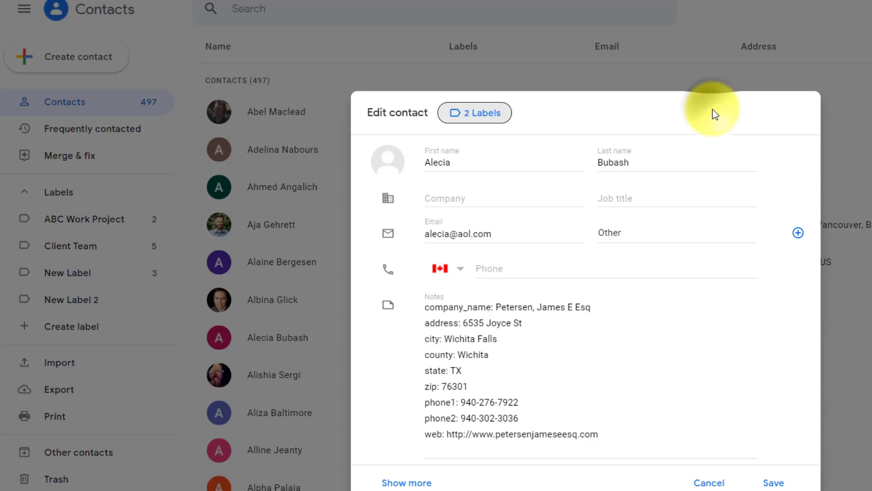
click(781, 483)
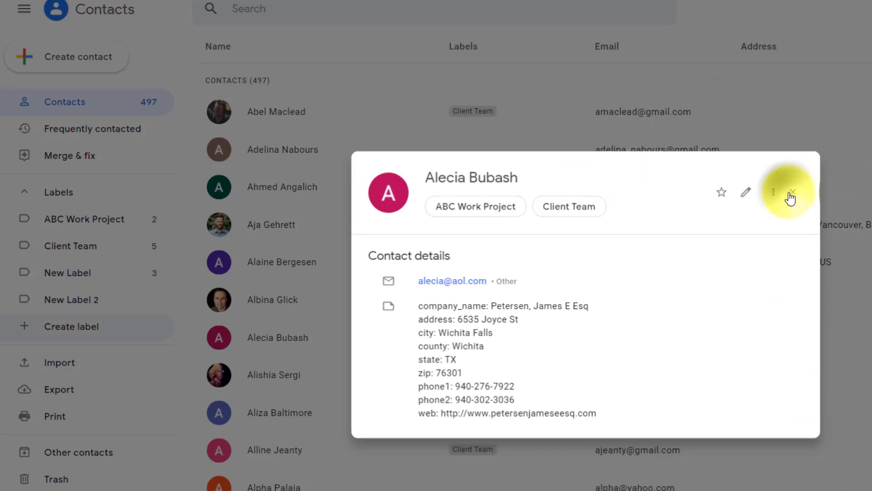
click(793, 193)
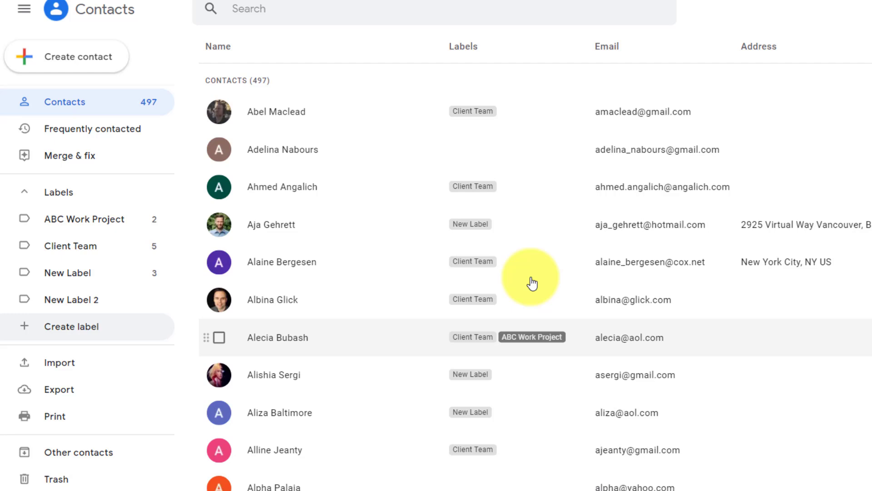
Filter by ABC Work Project, Client Team and New Label in turn, ending on ABC Work Project
click(86, 224)
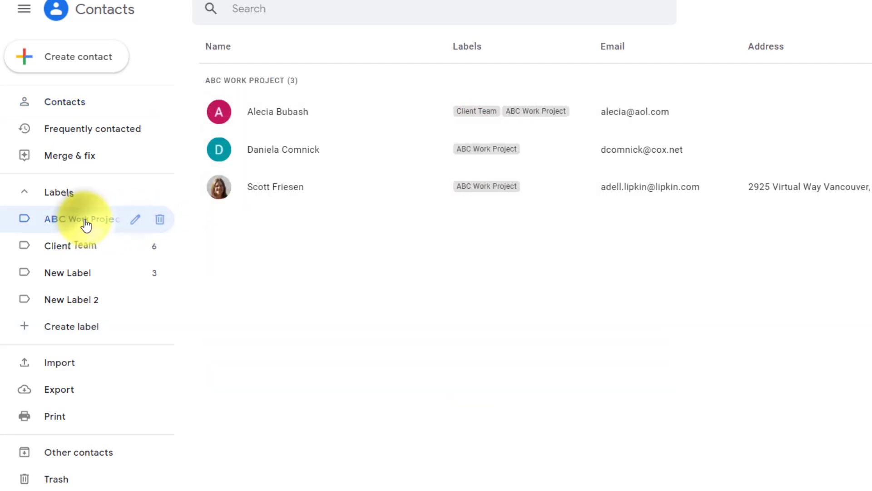
click(77, 249)
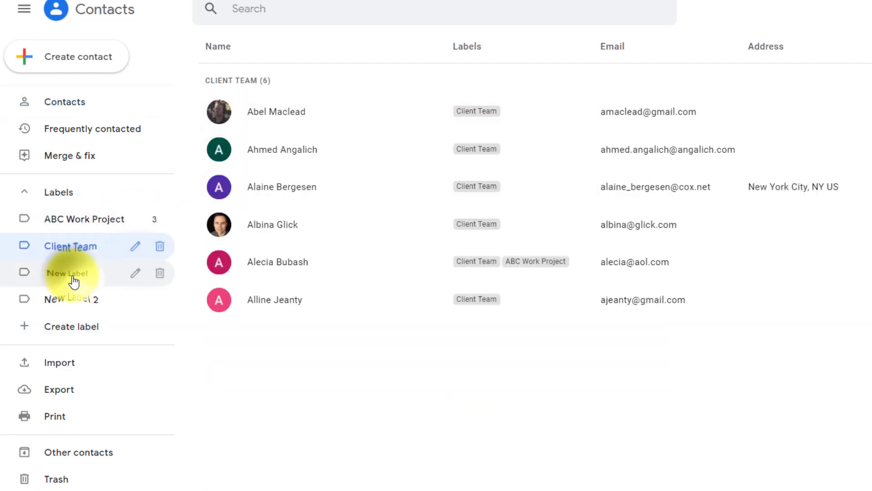
click(72, 275)
click(68, 223)
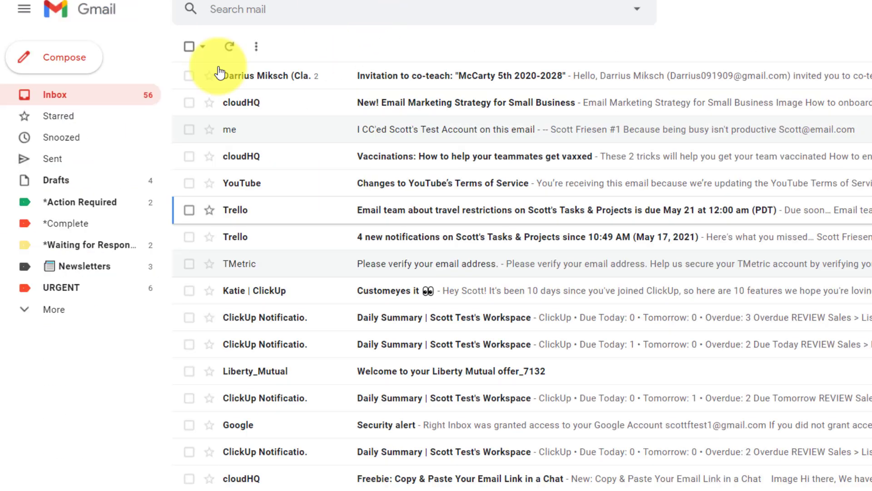
click(64, 59)
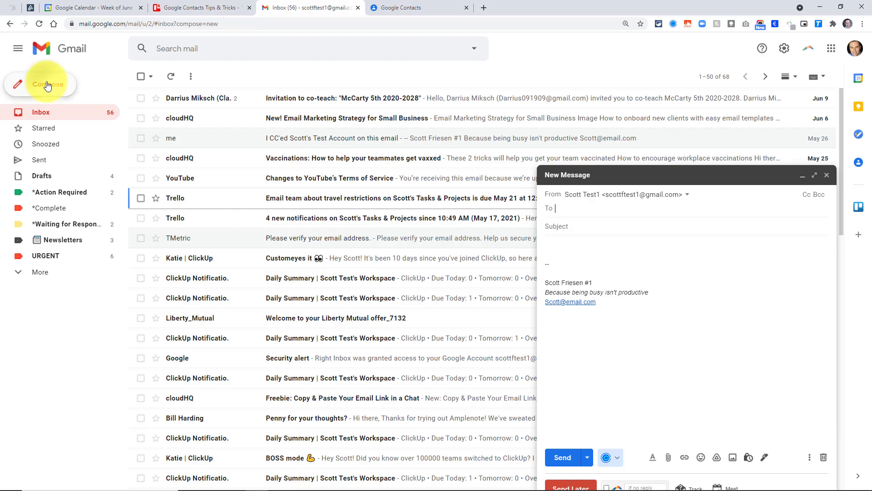
Type 'abc' in the To field and pick the ABC Work Project group suggestion
text(abc)
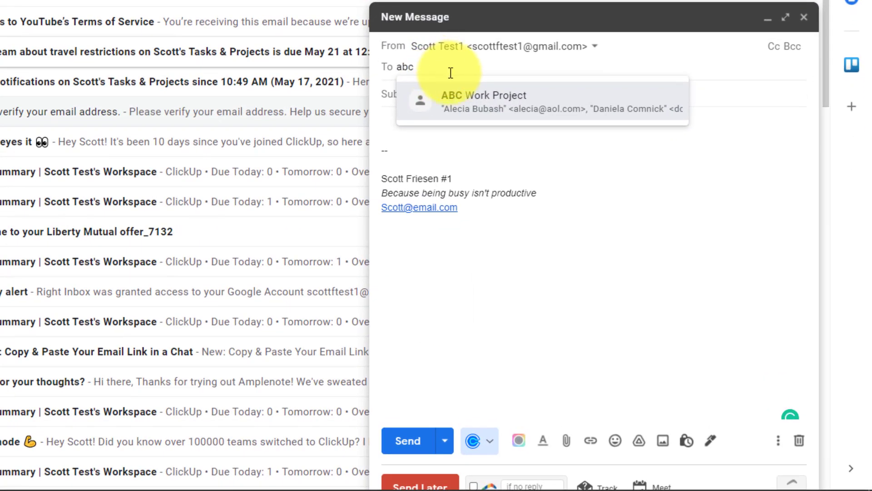
click(473, 101)
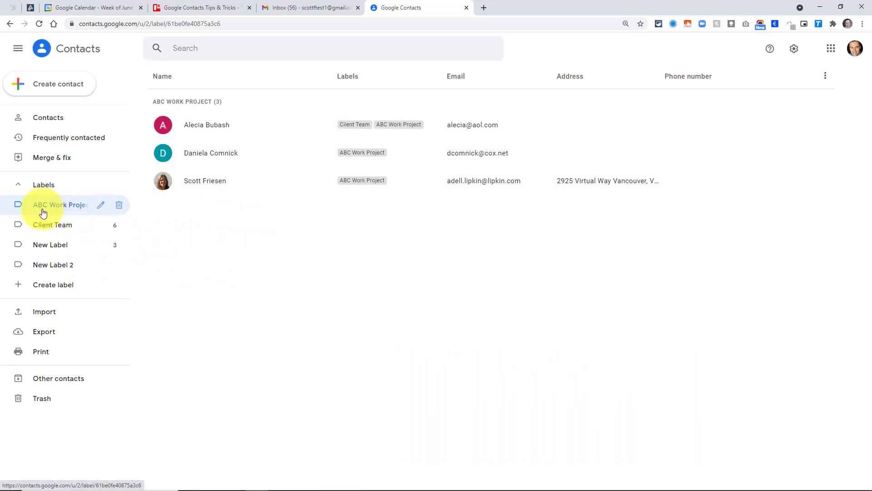
Cancel the ABC Work Project rename unchanged and return to the full 497-contact list
click(100, 205)
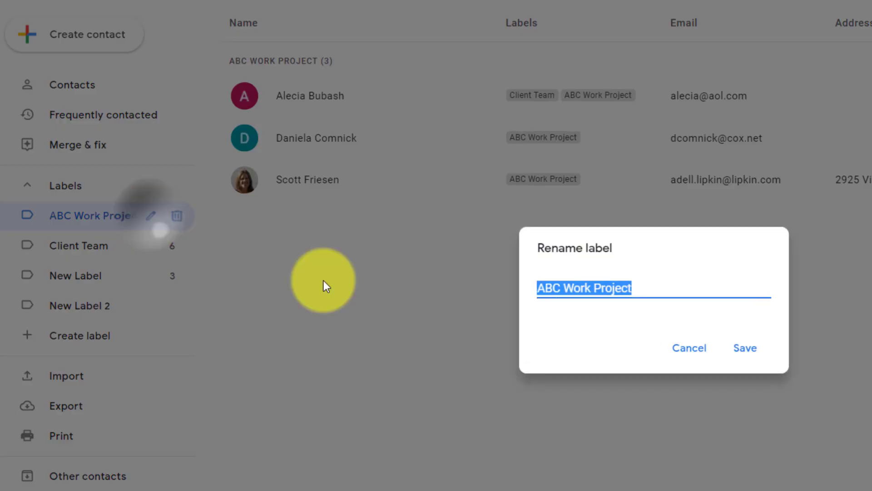
click(656, 288)
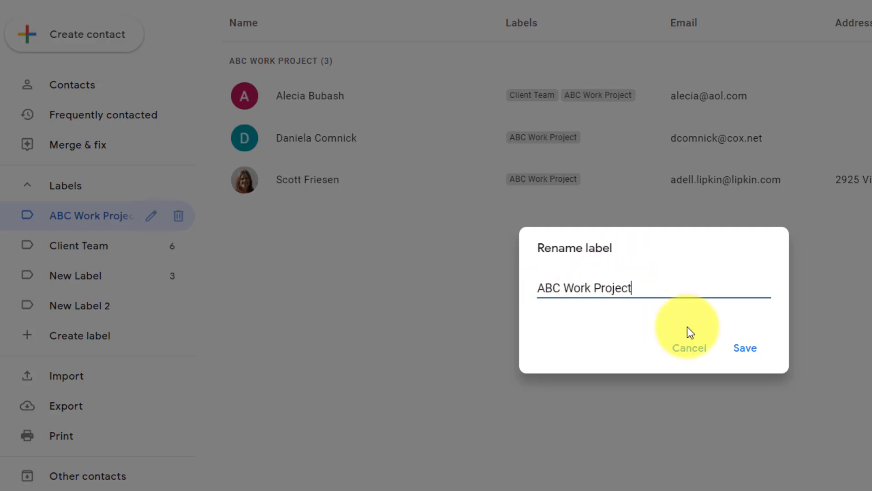
click(689, 349)
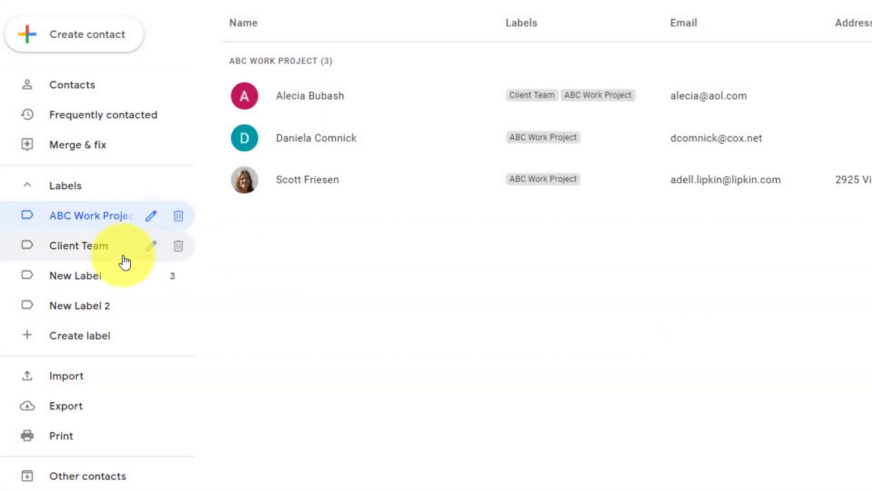
click(61, 84)
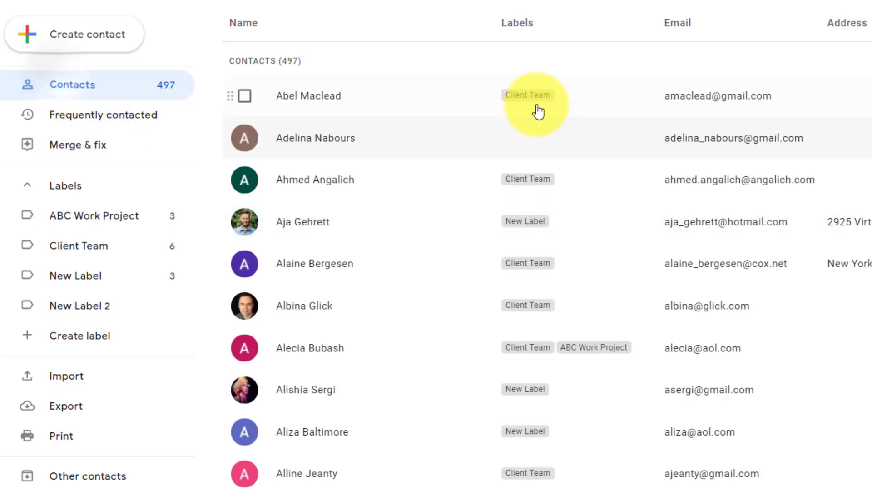
scroll(522, 181, down, 5)
scroll(517, 235, up, 6)
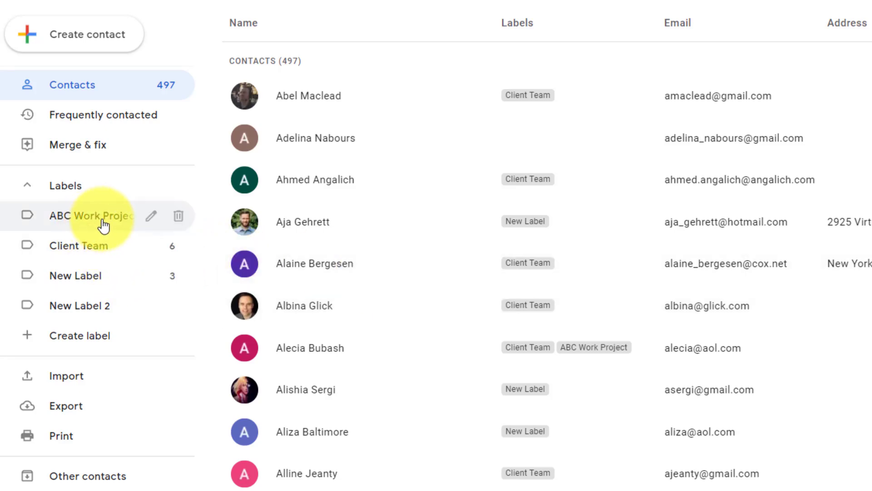
Rename the ABC Work Project label to begin with a red circle emoji from the Win+period picker
click(150, 216)
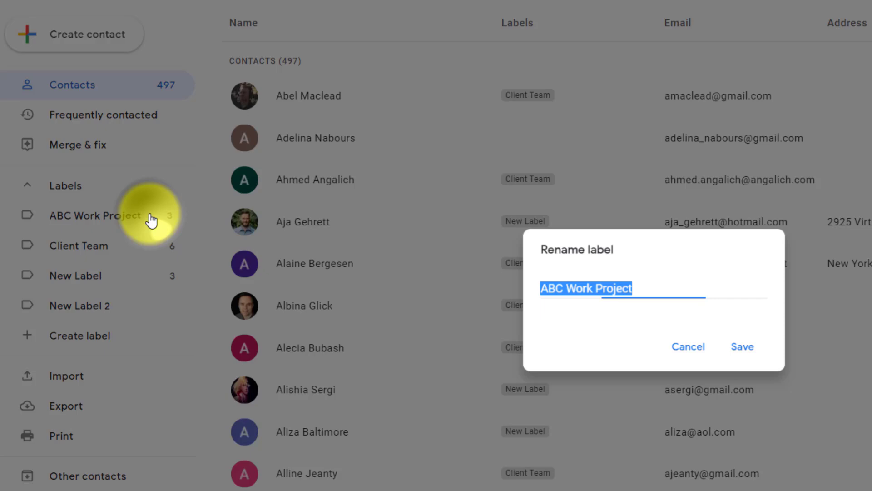
click(654, 274)
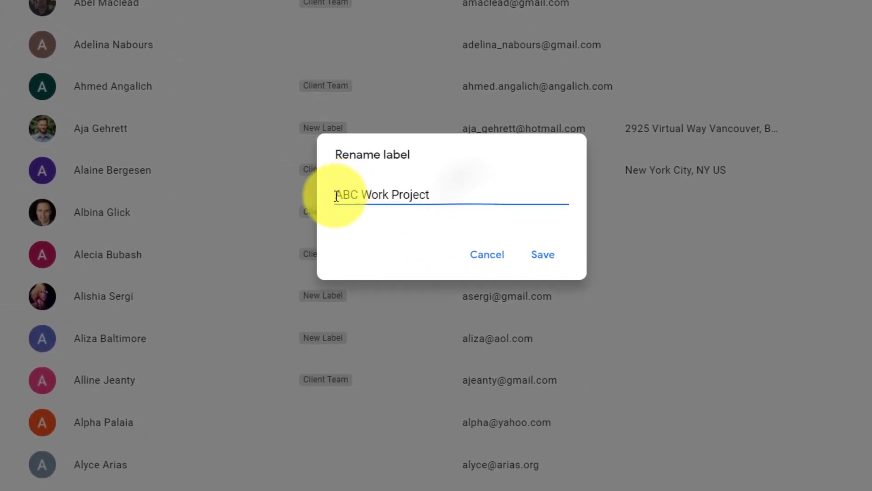
click(336, 196)
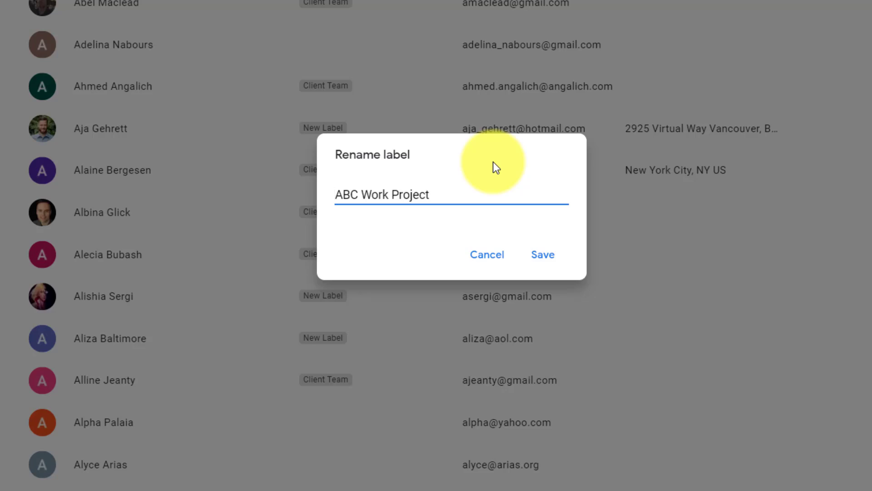
key(super+period)
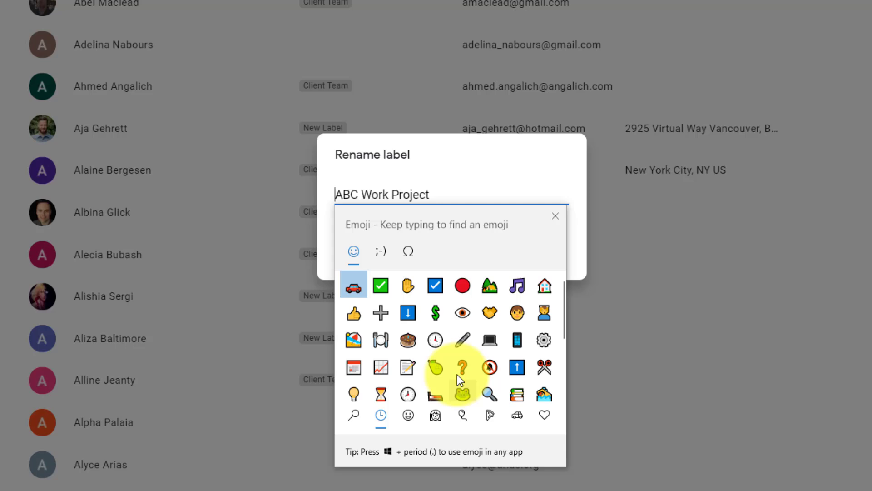
click(462, 288)
click(565, 221)
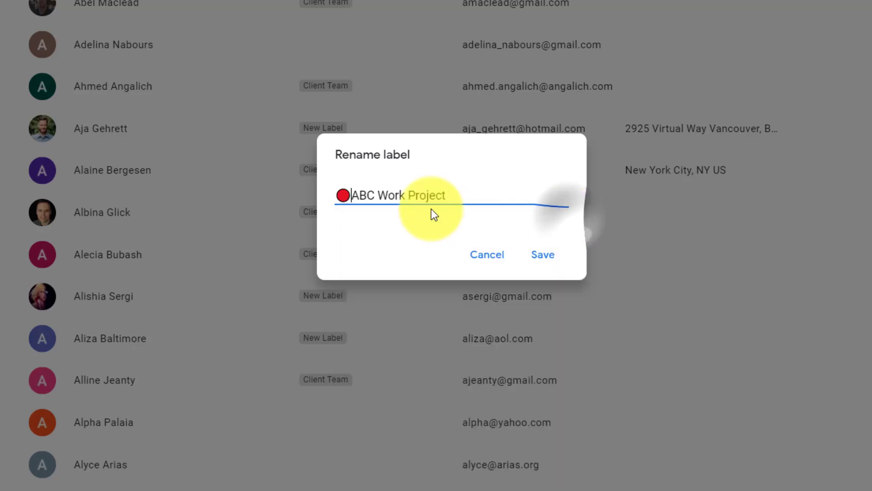
click(547, 257)
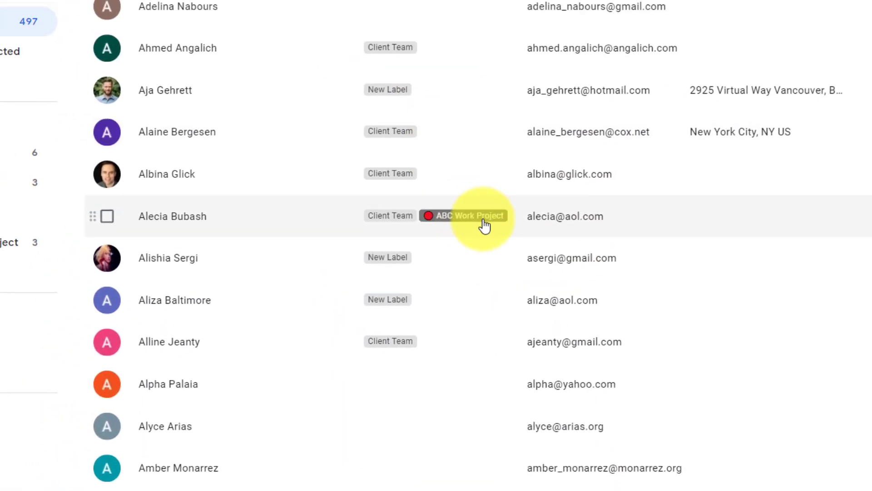
scroll(586, 318, up, 2)
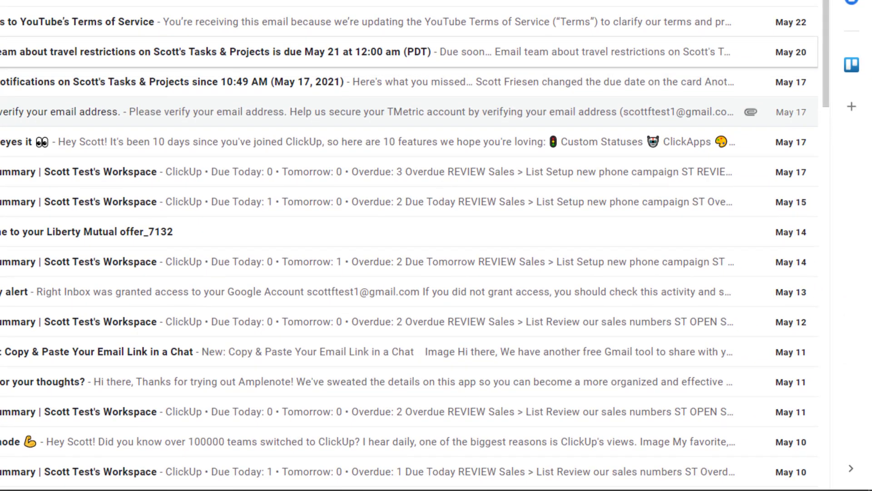
Compose a message addressed to the red-circle ABC Work Project group, found by typing 'a'
key(c)
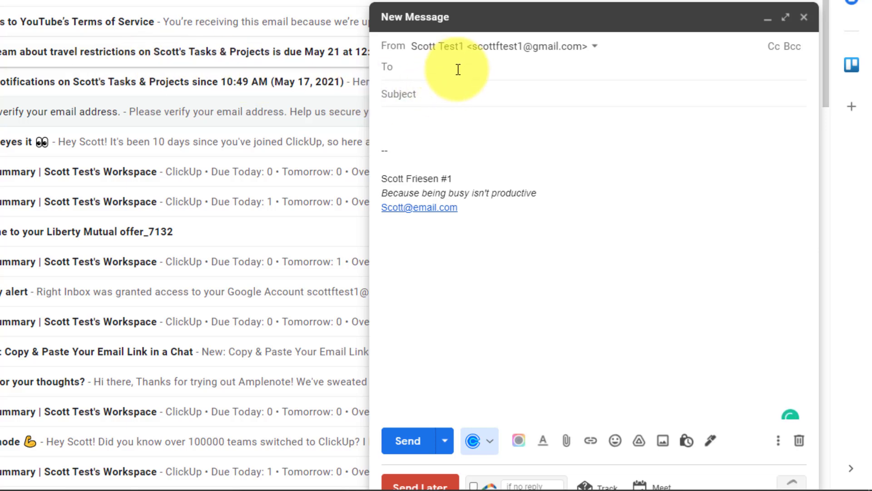
text(ab)
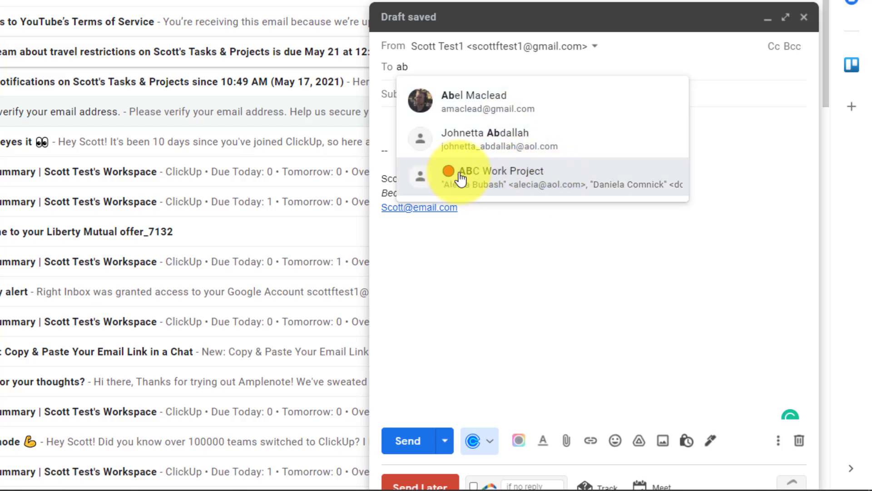
mouse_move(576, 125)
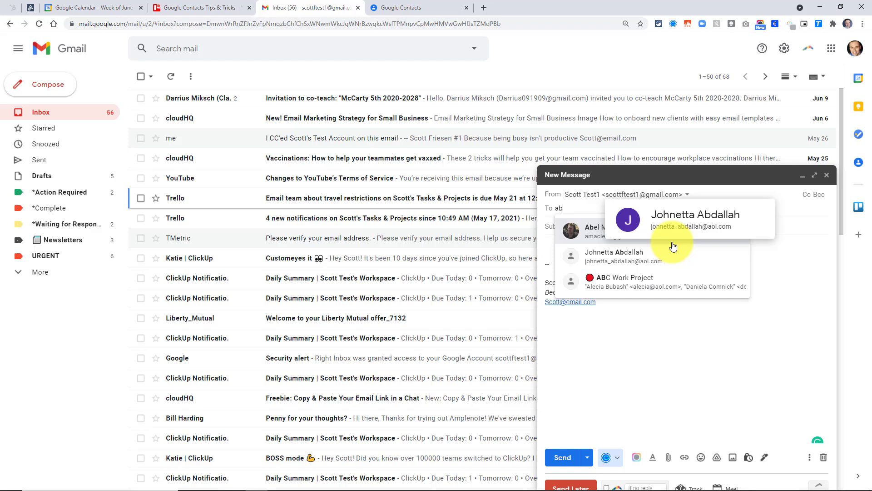
click(621, 282)
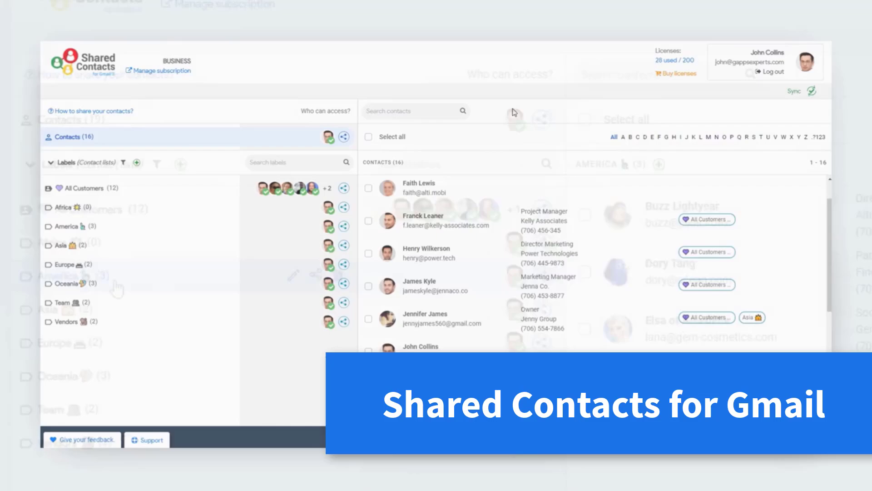
Share the America list with a suggested colleague and the marketing group, setting edit permission
click(393, 233)
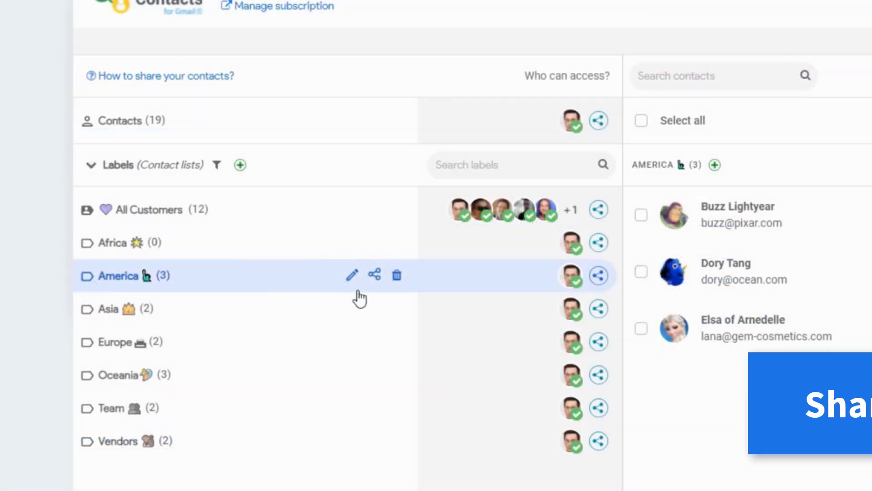
click(381, 277)
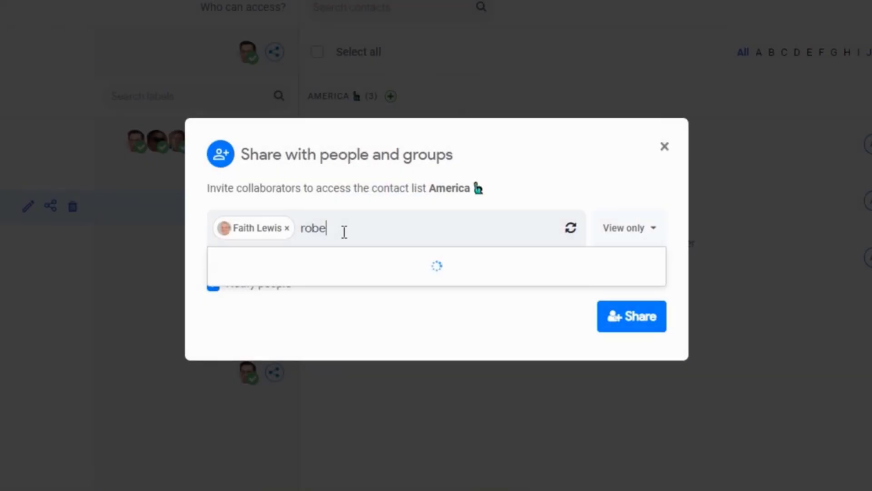
text(rto)
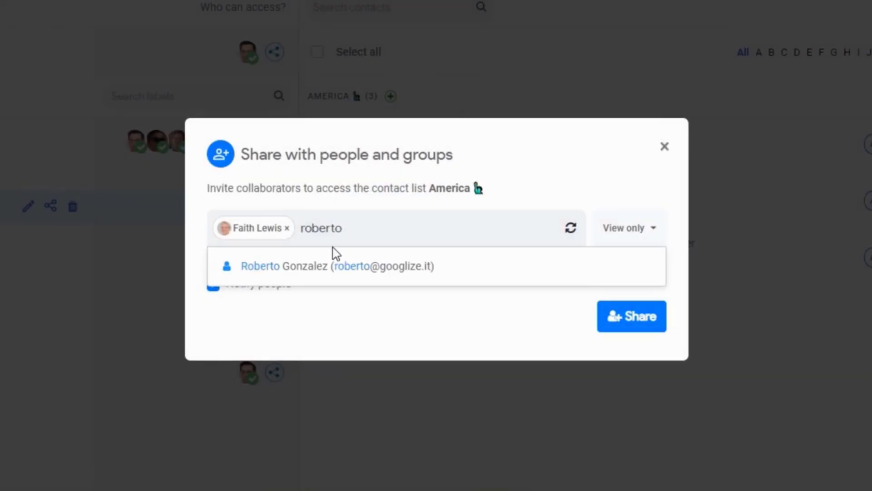
click(325, 267)
text(ma)
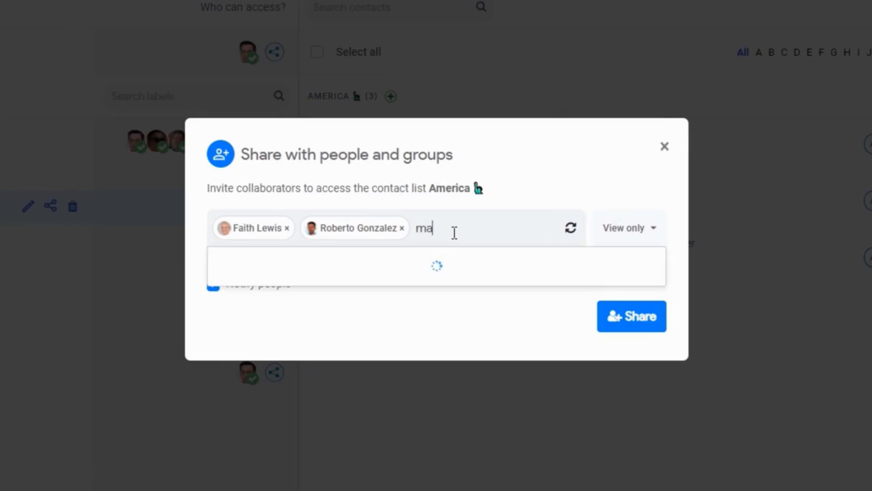
text(rketi)
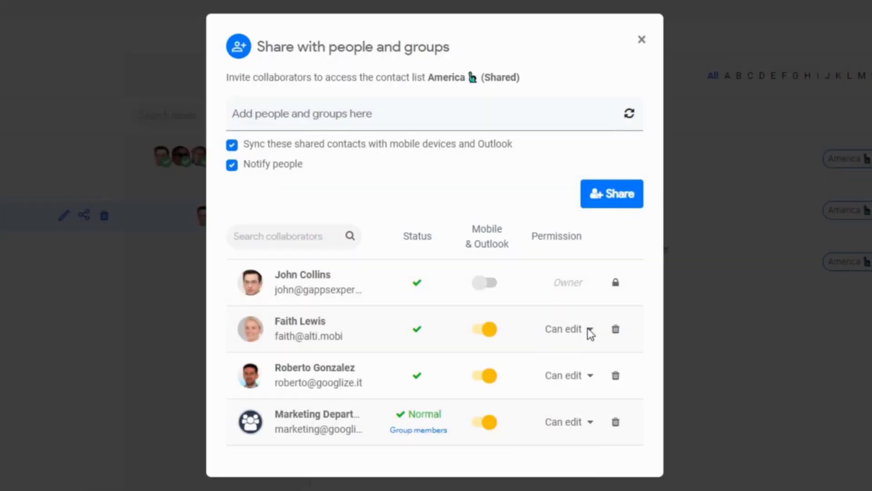
click(590, 330)
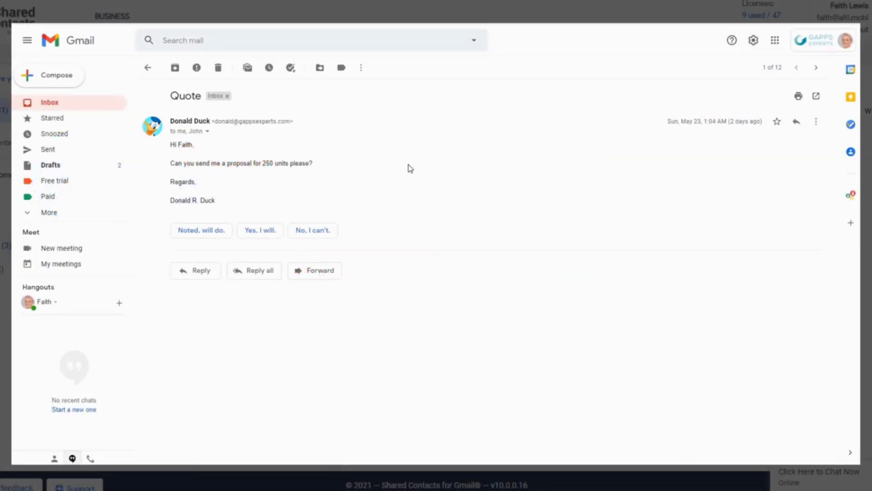
Save the sender's details as Disney, Designer, note 'Ordered 250 units', and open contact sharing
click(851, 195)
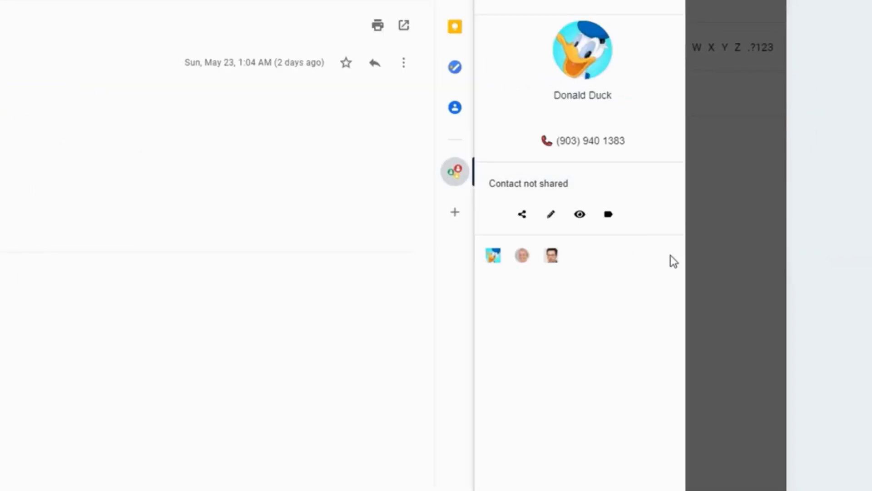
click(546, 223)
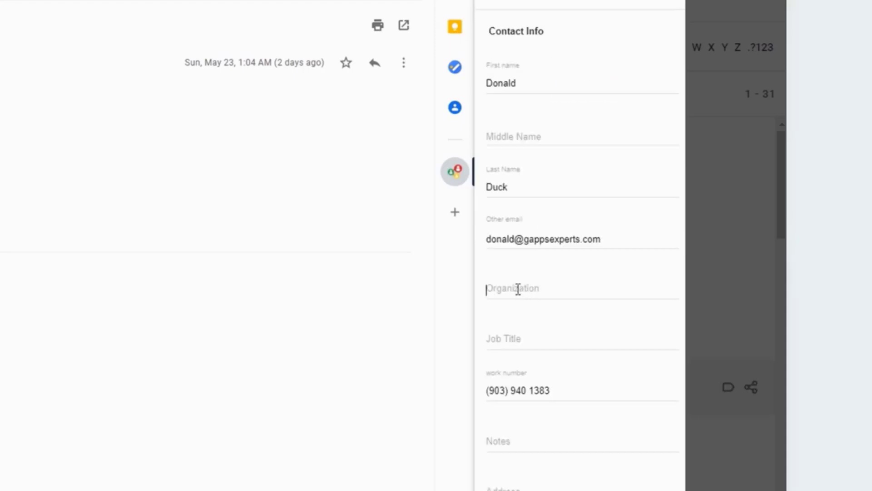
text(Disney)
click(522, 338)
text(Designer)
click(528, 441)
text(Ordered 250 units)
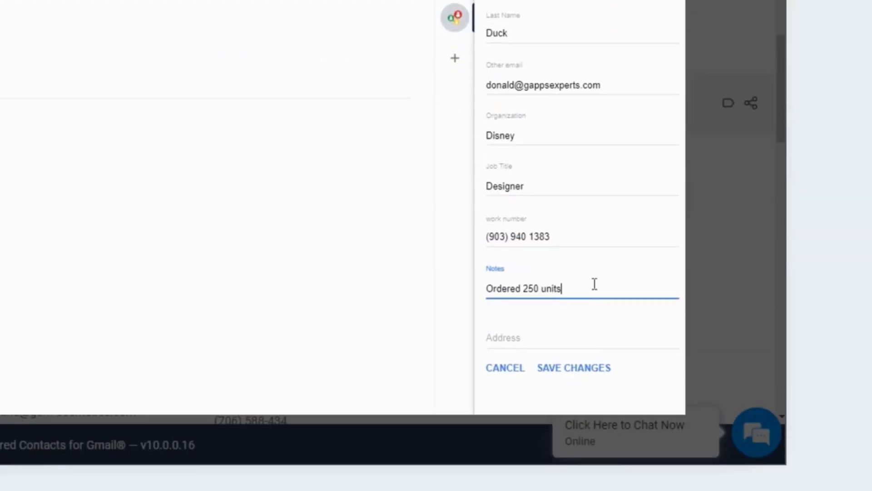
click(582, 371)
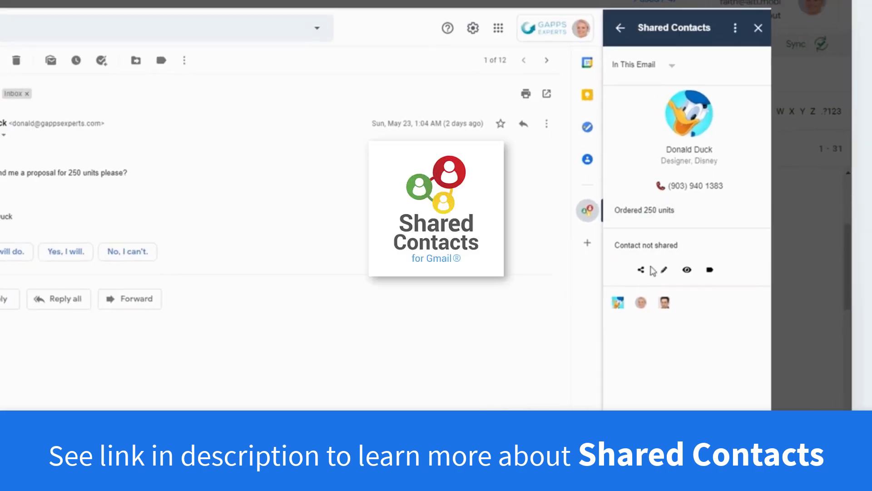
click(641, 270)
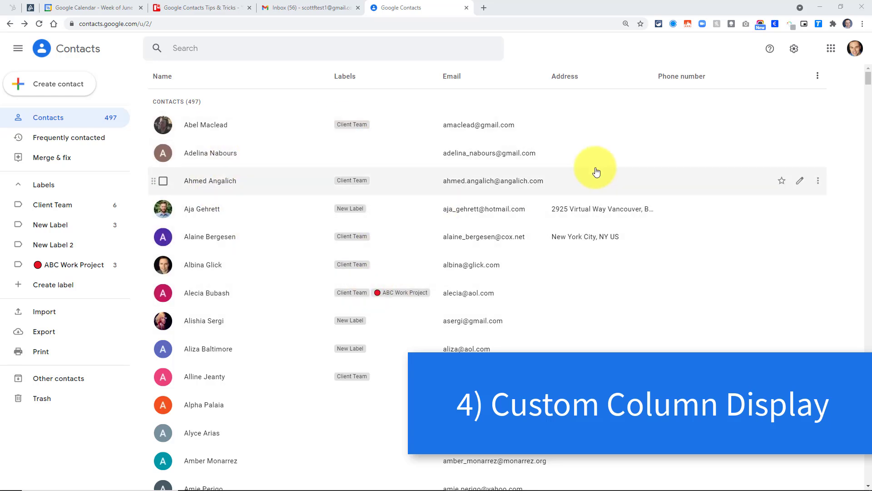
click(794, 50)
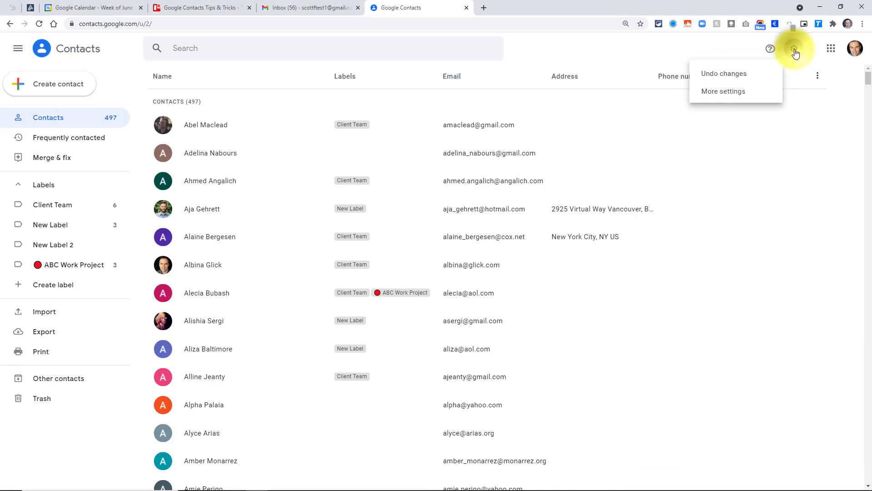
click(732, 94)
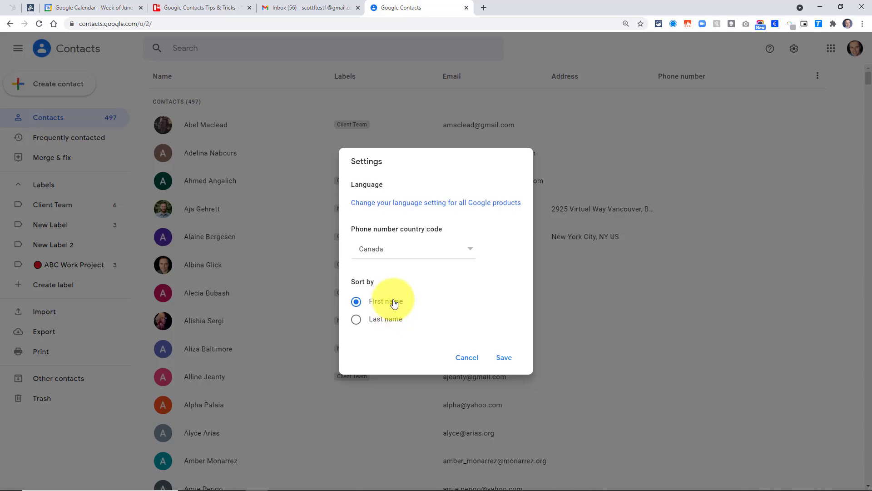
click(463, 359)
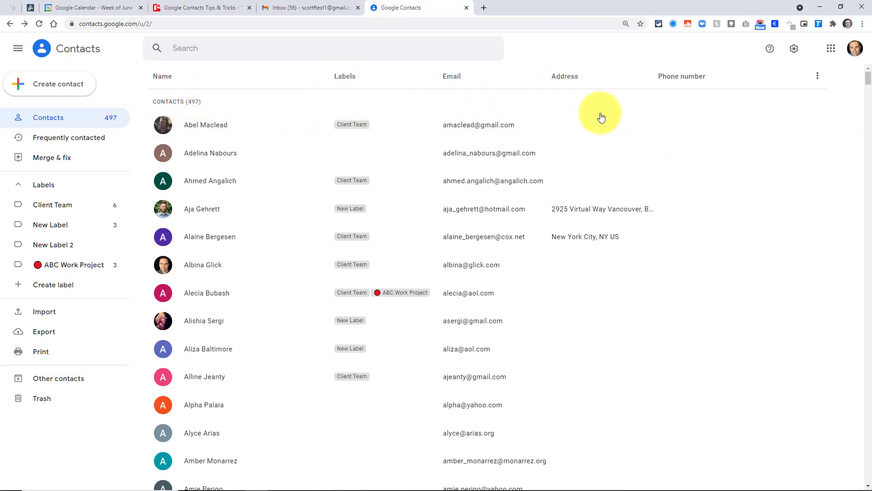
Move the Labels column after Address, switch Address to Job title & company, and apply
click(817, 78)
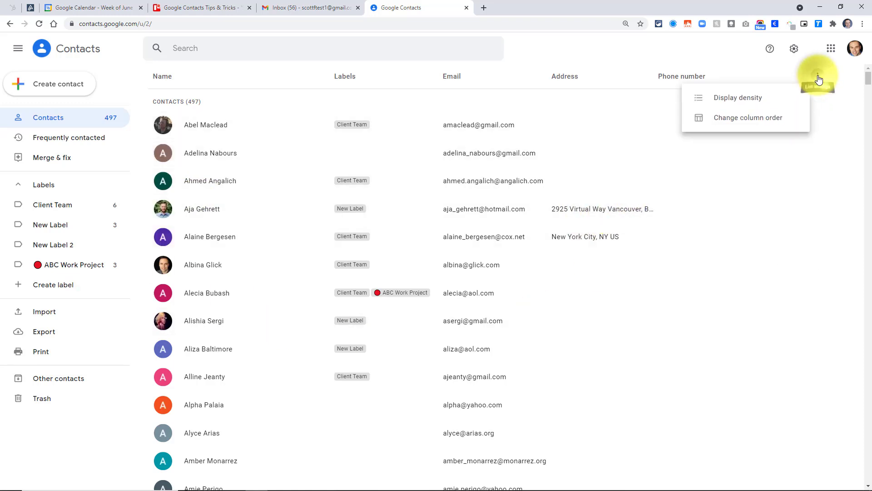
click(727, 117)
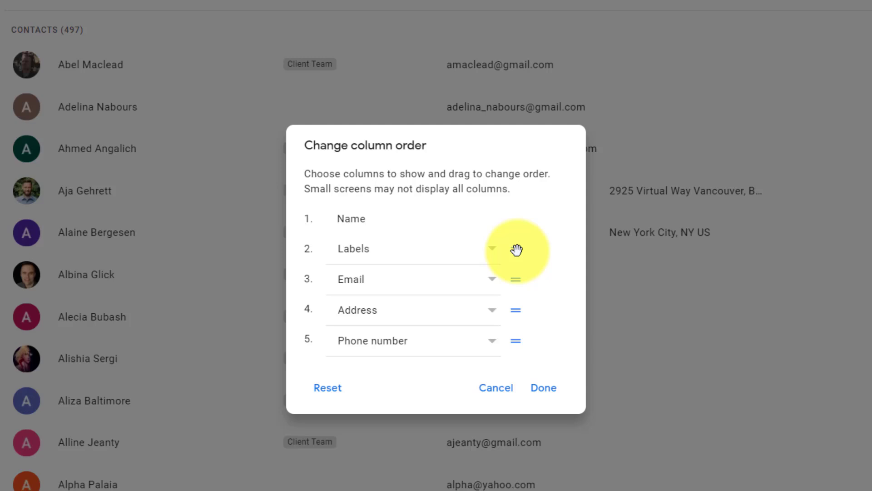
drag(516, 253, 515, 311)
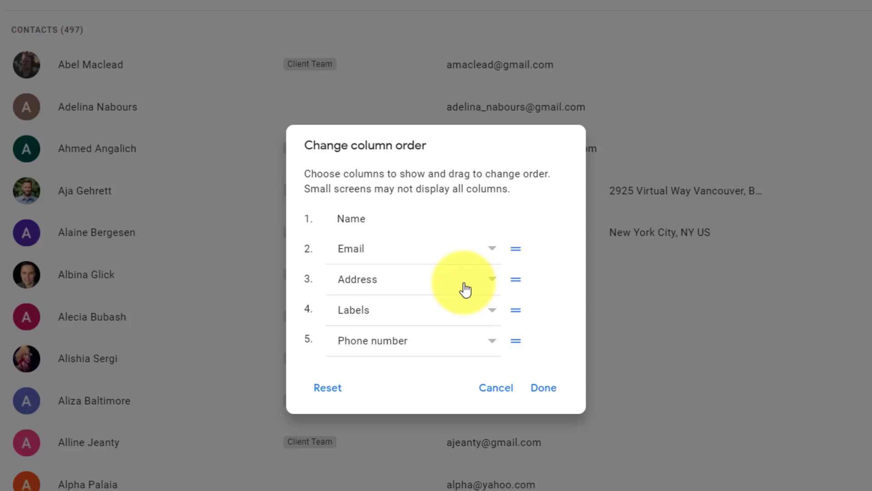
click(495, 283)
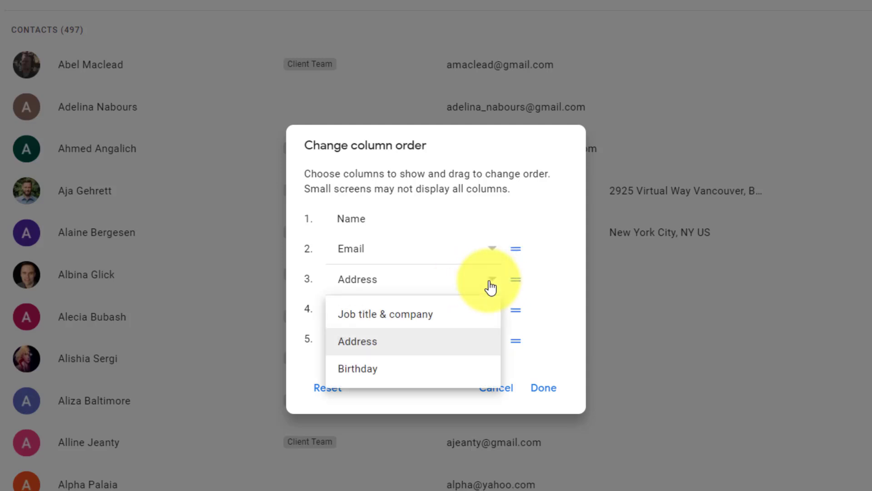
click(413, 316)
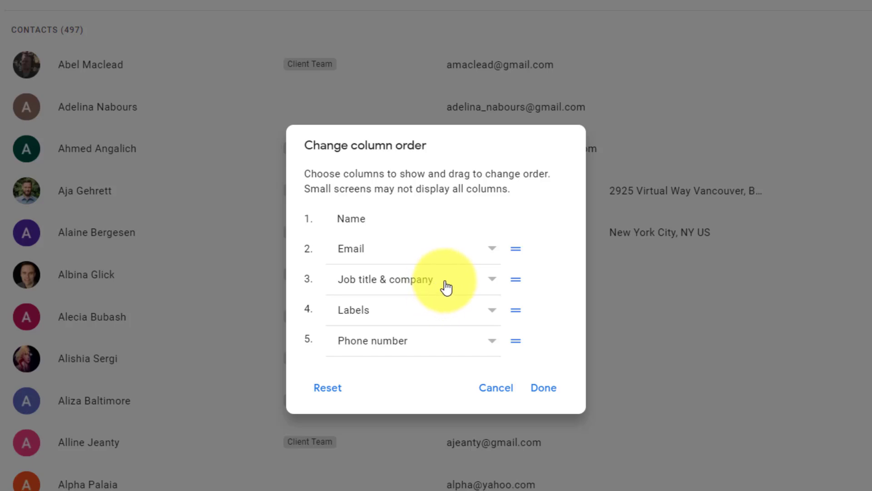
click(544, 388)
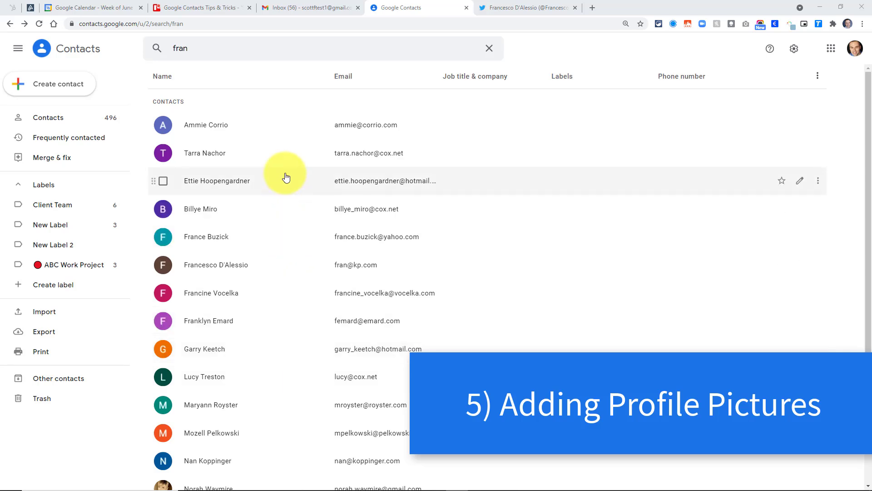
Open the details of a contact matching 'fran' and its Pick a photo dialog
scroll(292, 230, down, 3)
scroll(292, 253, up, 3)
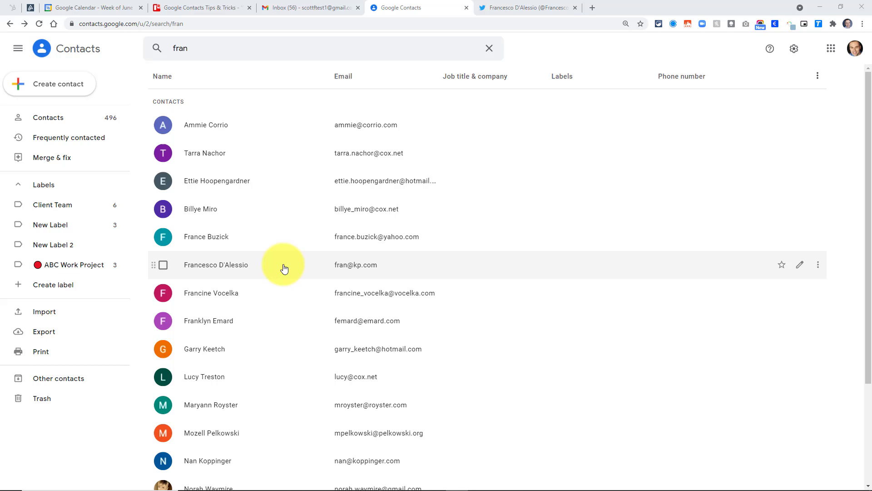
click(209, 268)
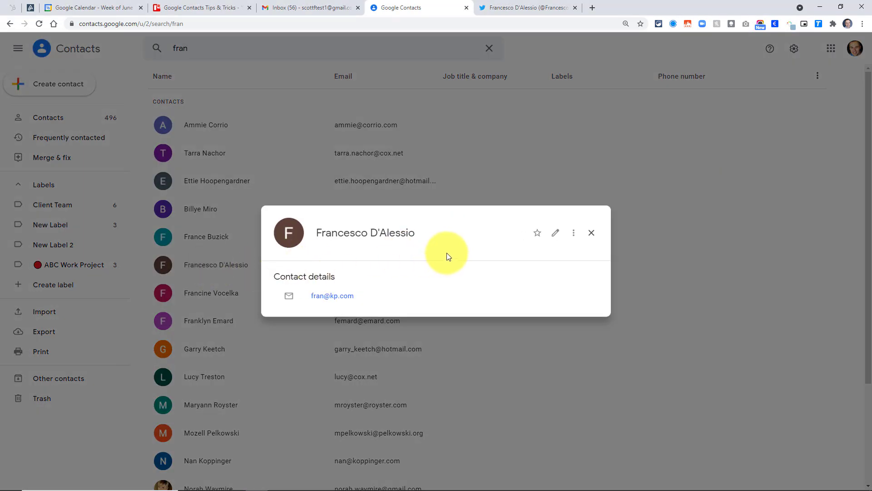
click(289, 236)
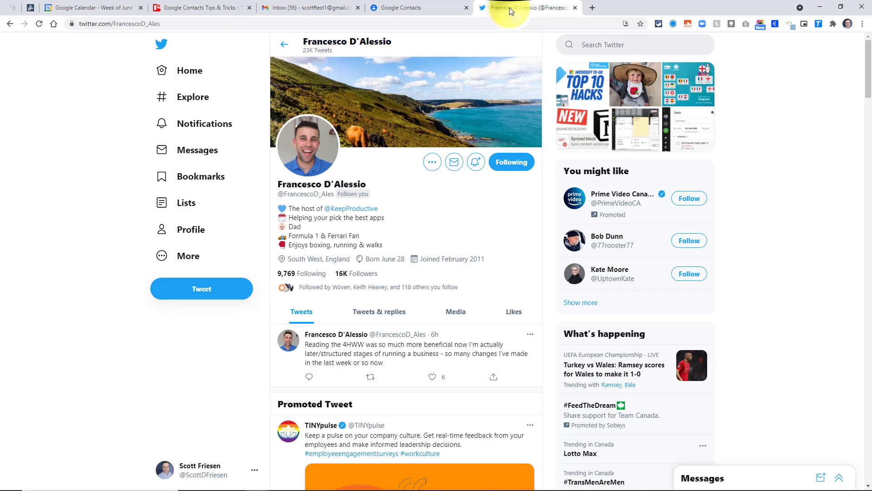
Copy the image address of the enlarged Twitter profile photo, then return to Google Contacts
click(309, 149)
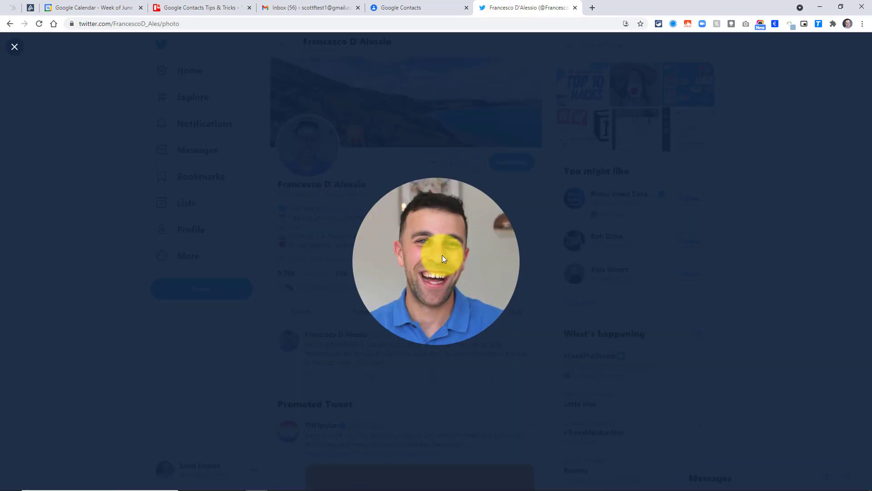
right_click(442, 255)
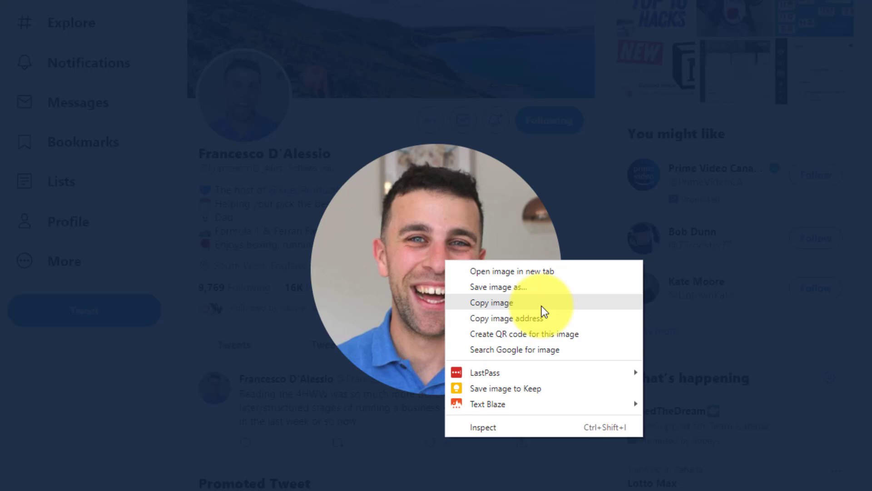
click(511, 321)
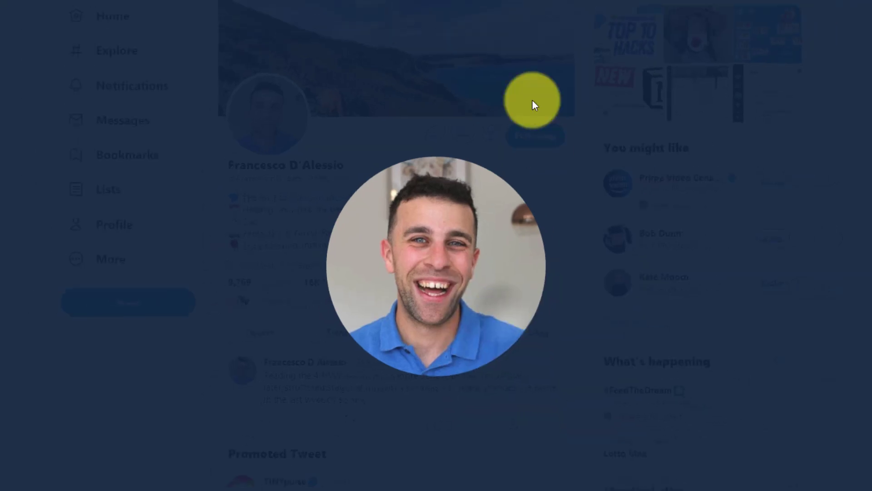
click(426, 5)
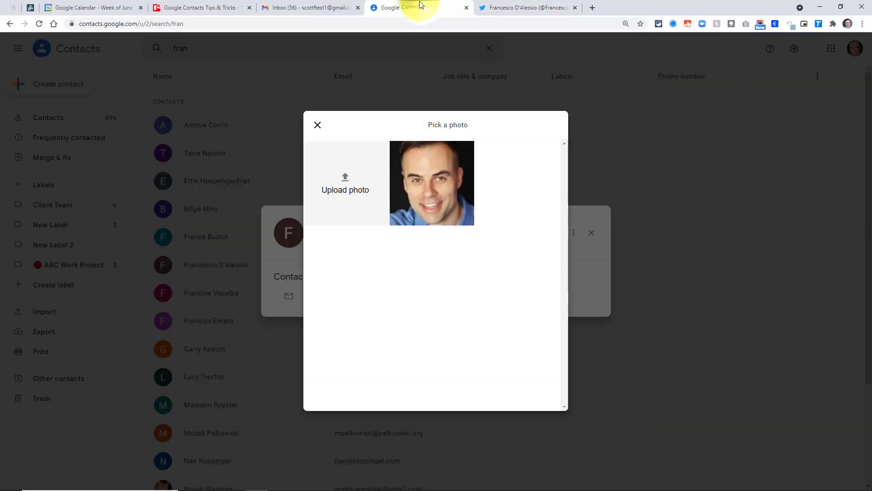
Upload the copied Twitter image URL as the contact's photo, save the crop, and close the card
click(347, 180)
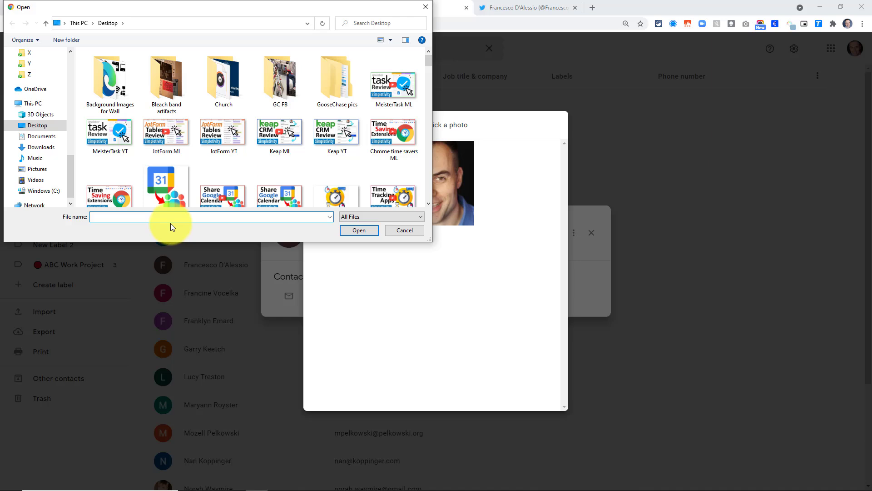
click(146, 218)
key(ctrl+v)
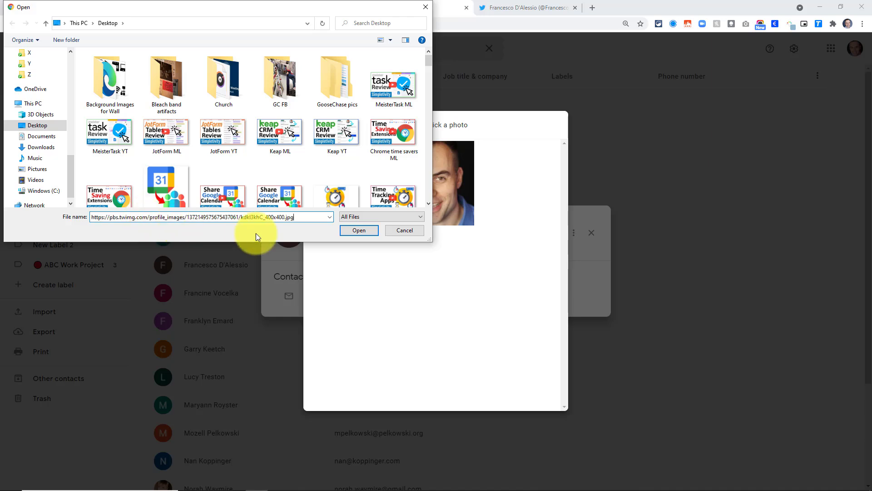
click(359, 230)
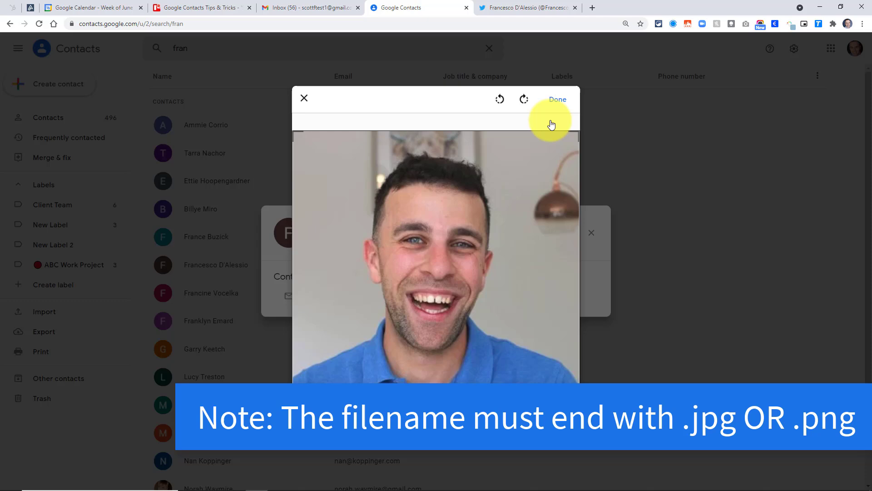
click(560, 104)
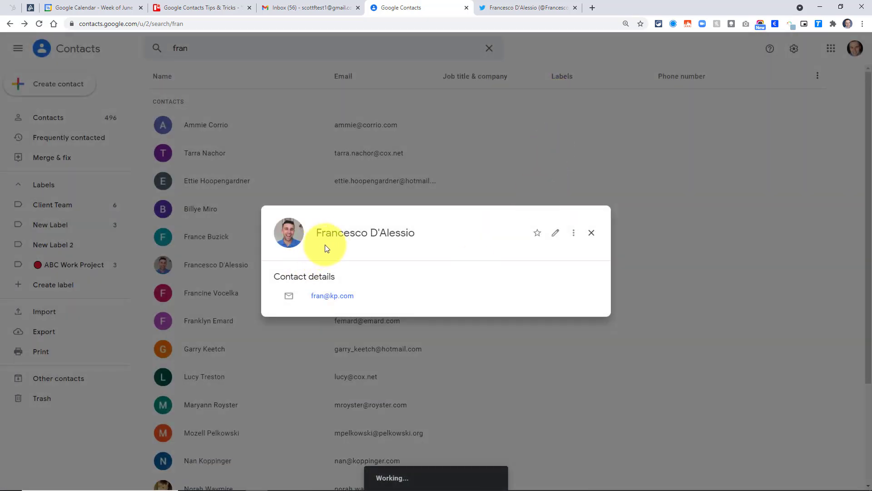
click(591, 233)
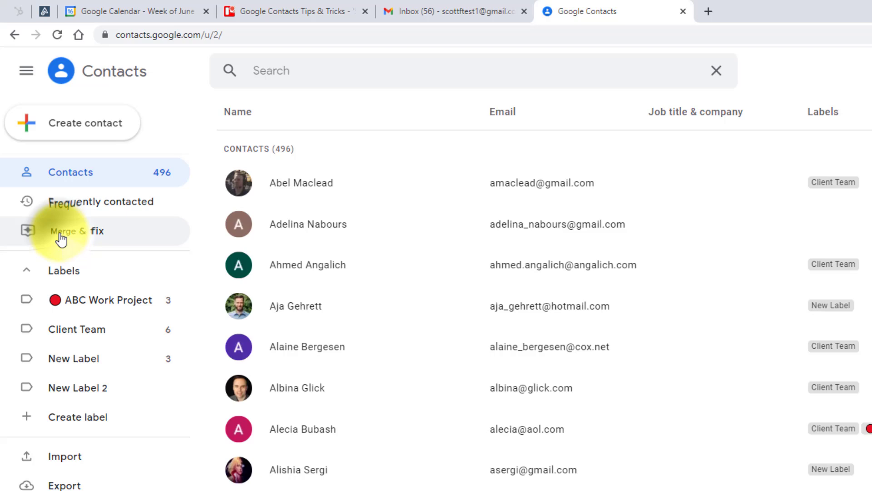
Check Merge & fix for duplicates, then search the contacts for 'steve'
click(60, 235)
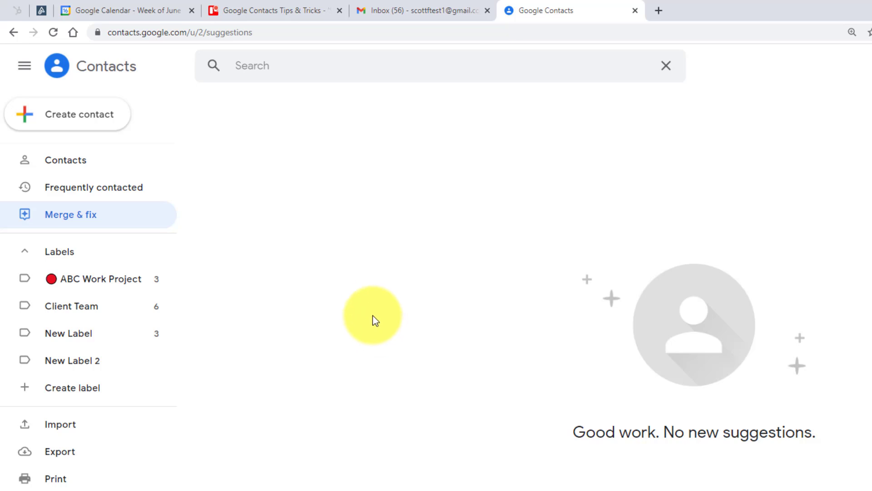
click(298, 67)
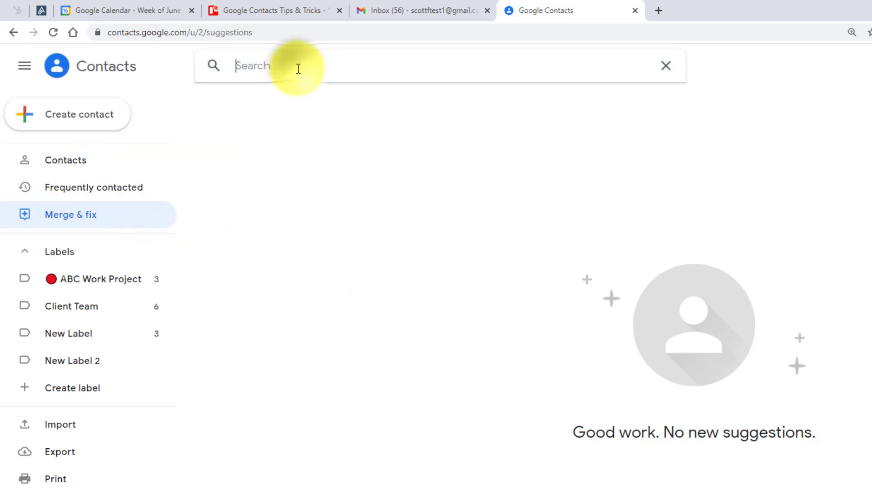
text(steve)
key(Return)
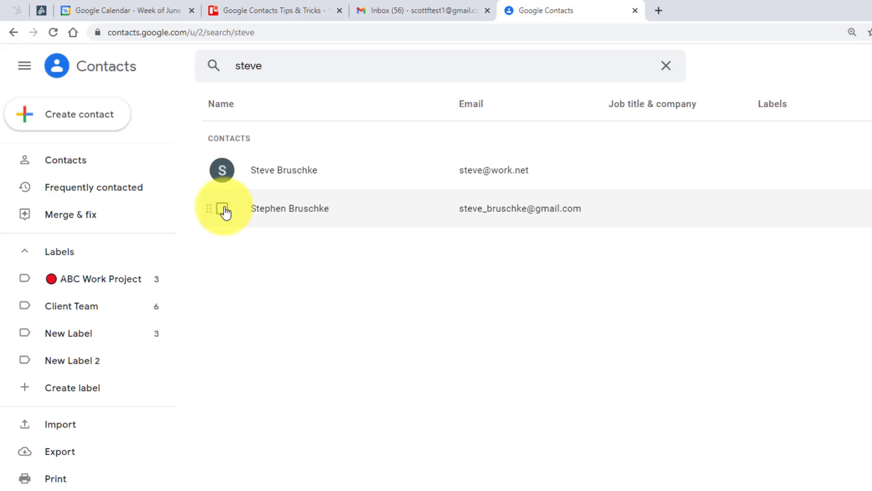
Select both 'steve' duplicates, merge them, and view the merged contact's details
click(222, 209)
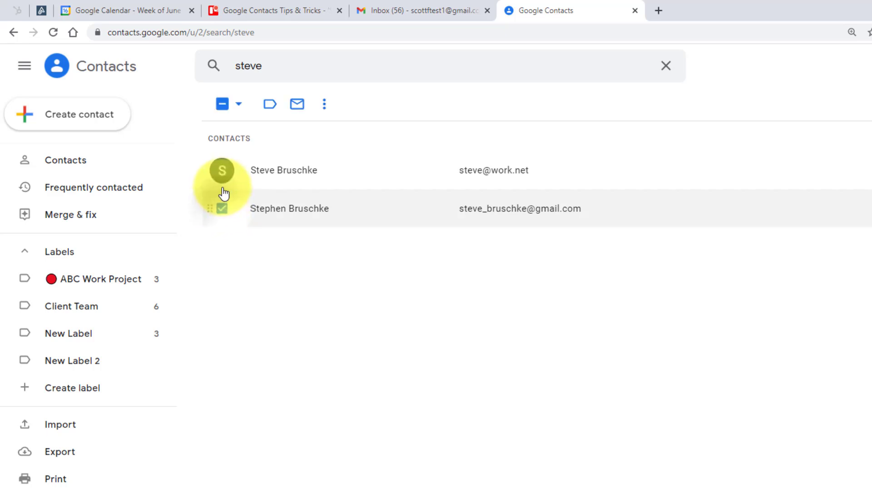
click(222, 171)
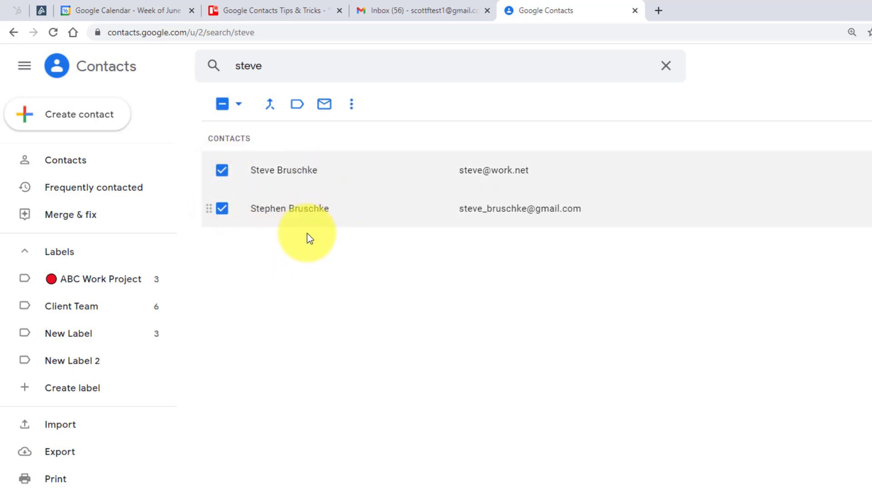
click(271, 110)
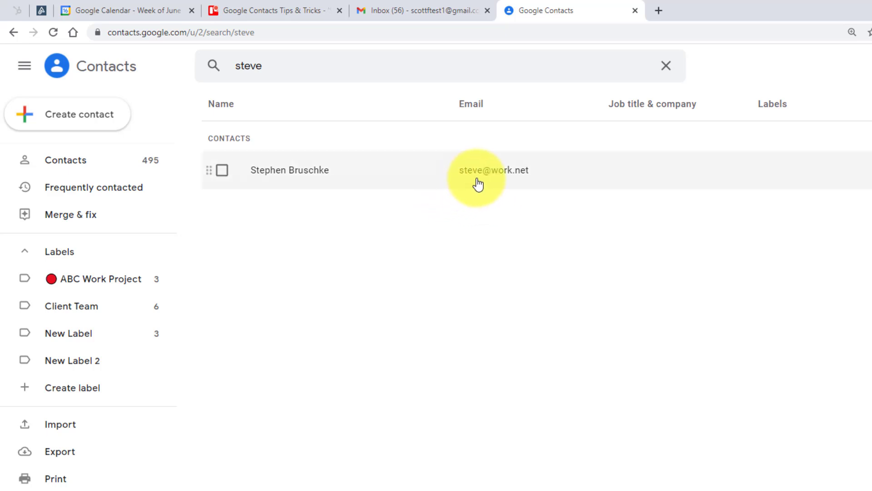
click(299, 177)
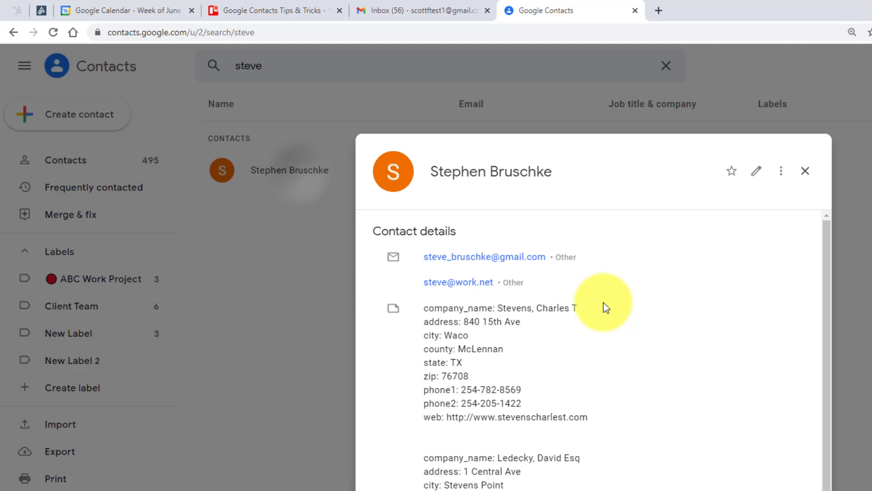
scroll(609, 333, down, 1)
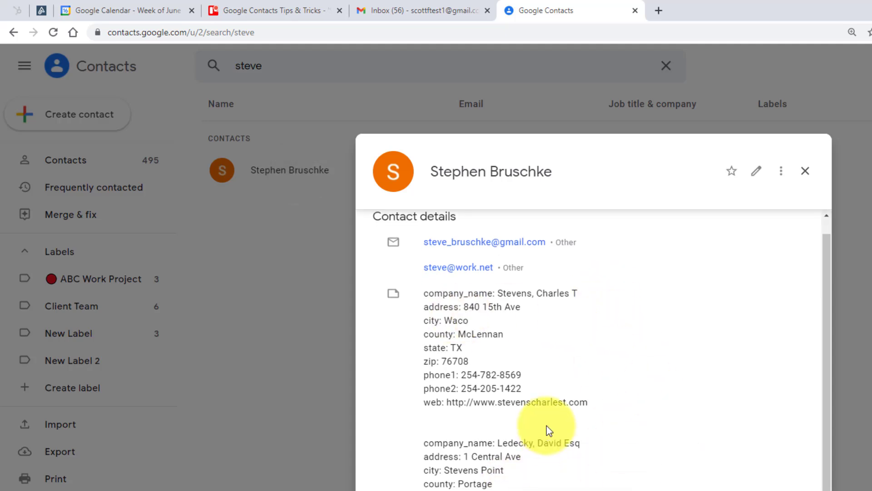
scroll(547, 426, up, 1)
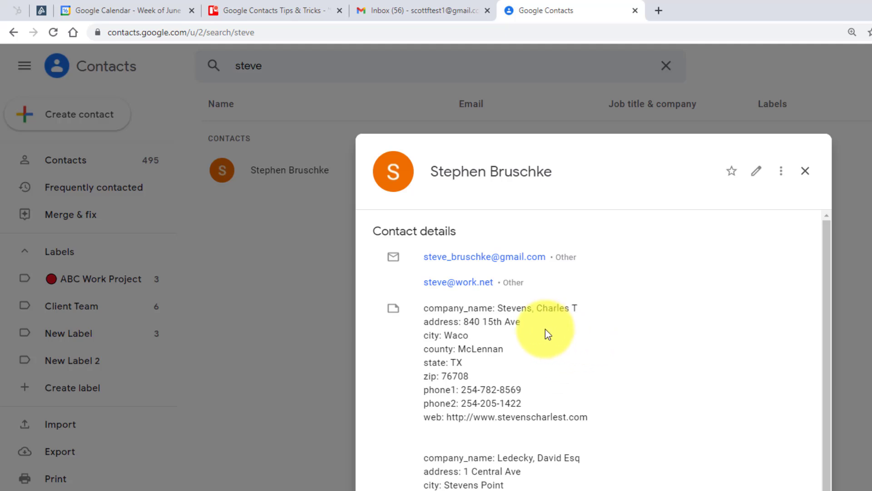
Shorten the merged contact's first name, label its emails Home and Work, and save
click(756, 171)
click(486, 207)
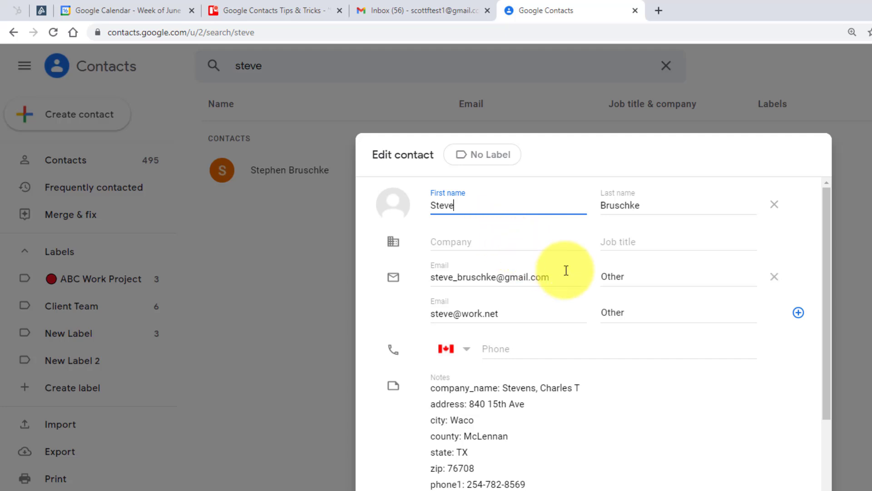
click(652, 276)
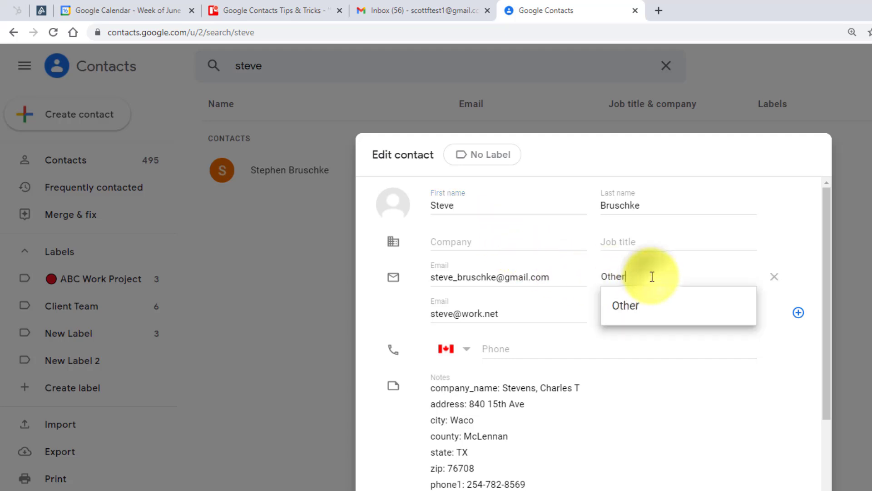
key(BackSpace)
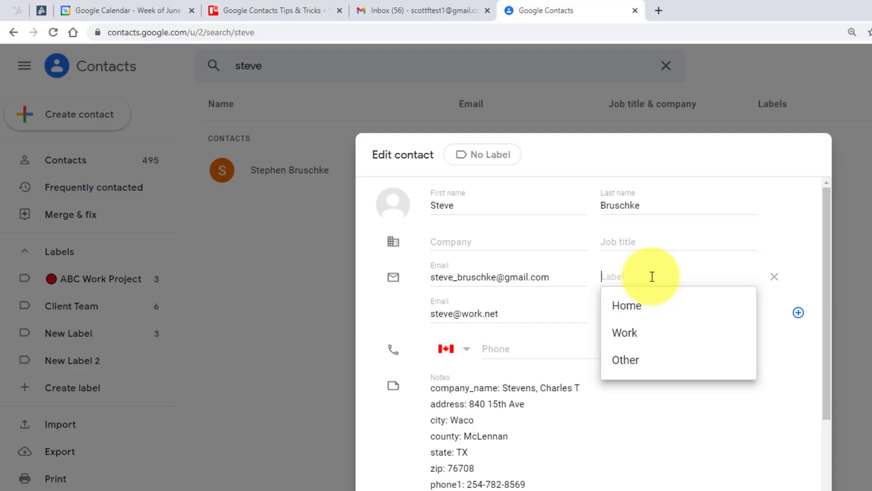
click(631, 303)
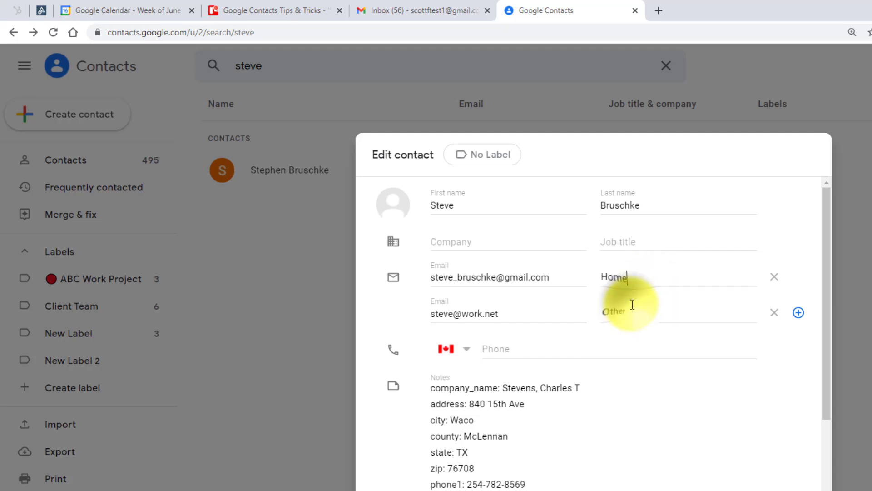
click(630, 312)
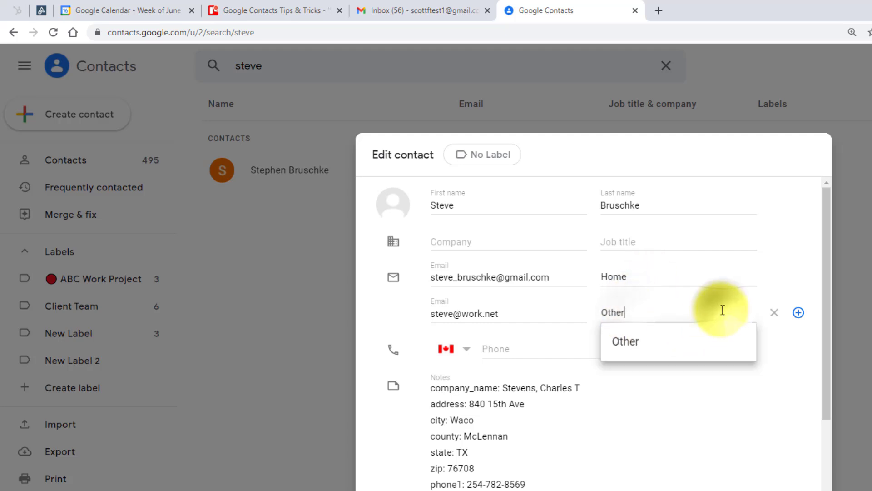
key(BackSpace)
key(BackSpace)
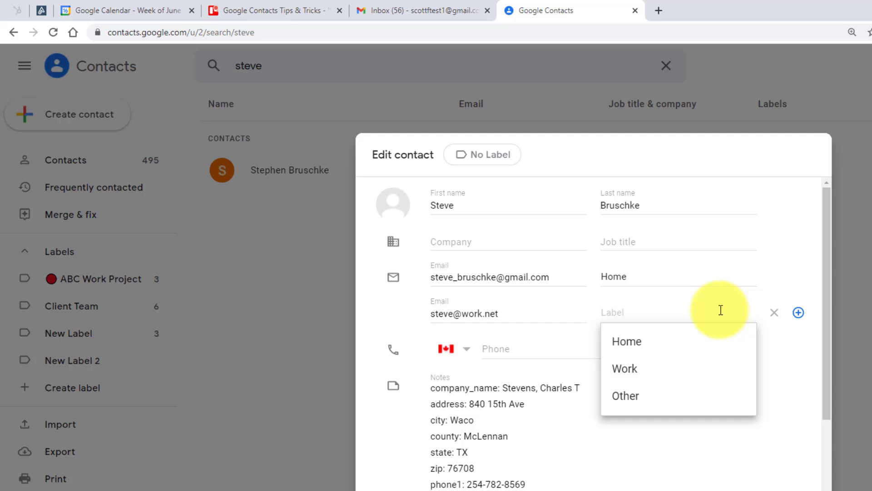
click(658, 370)
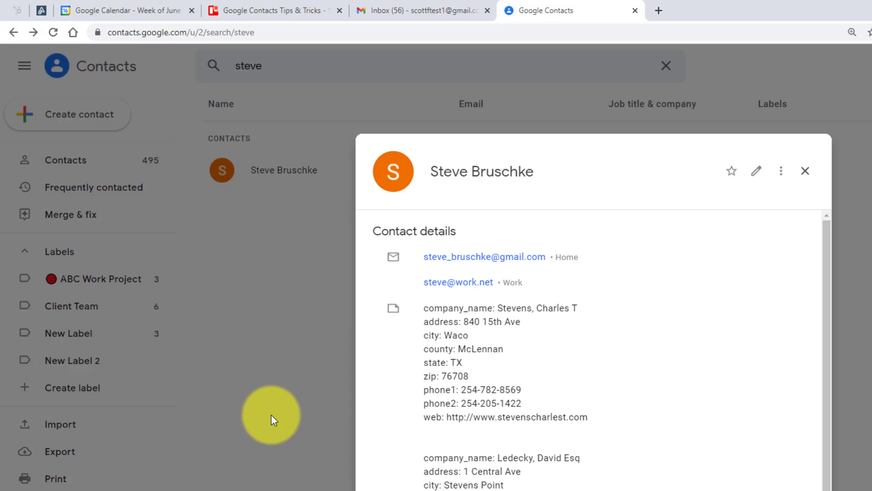
click(271, 415)
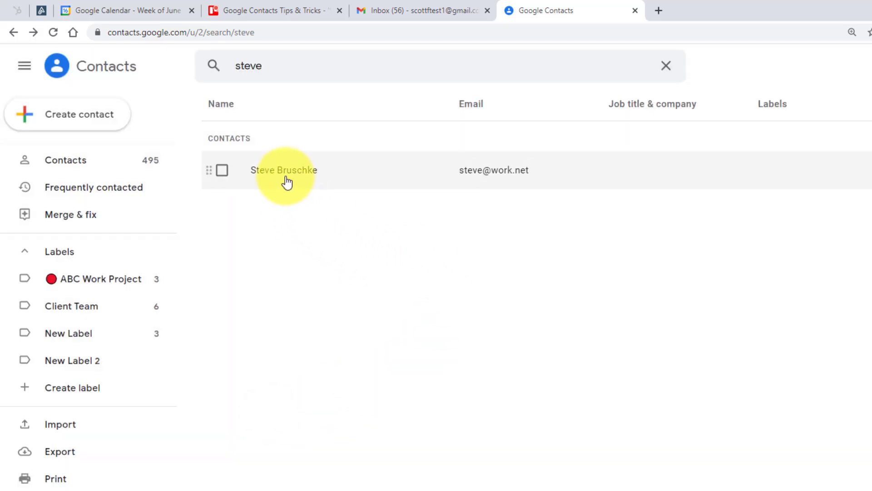
Compose a new Gmail message and type 'steve' in To to check the contact suggestions
click(406, 11)
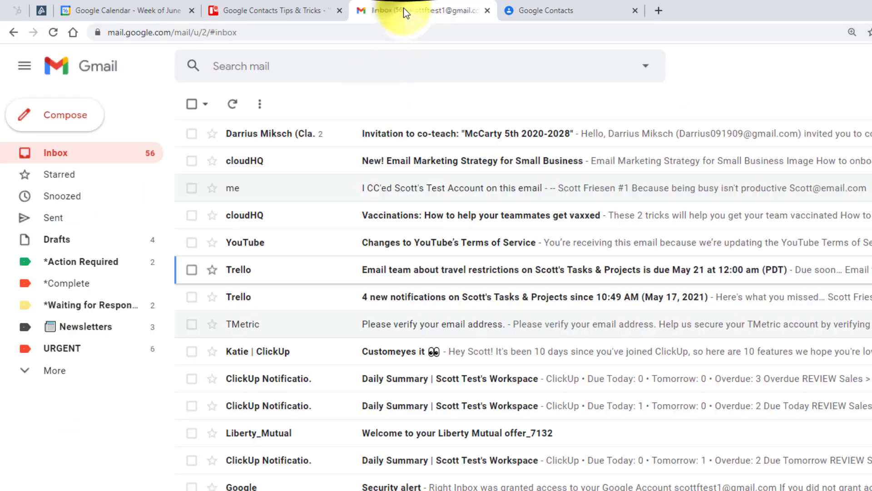
click(68, 119)
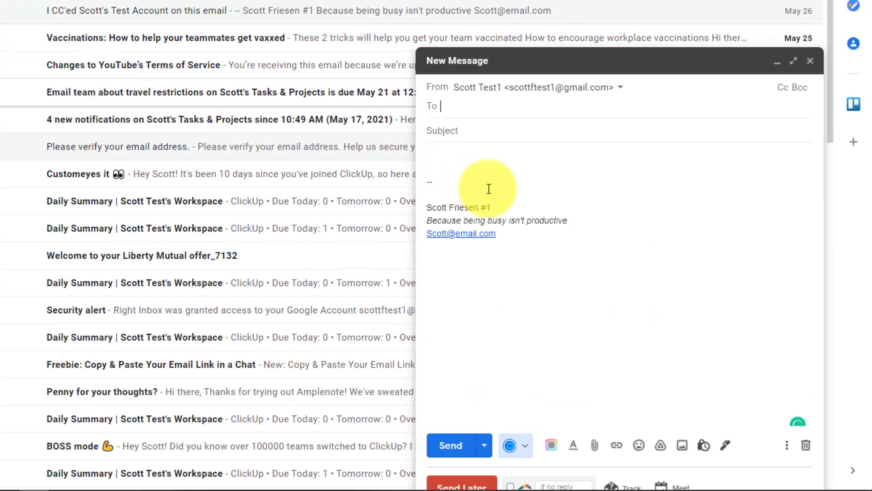
text(steve)
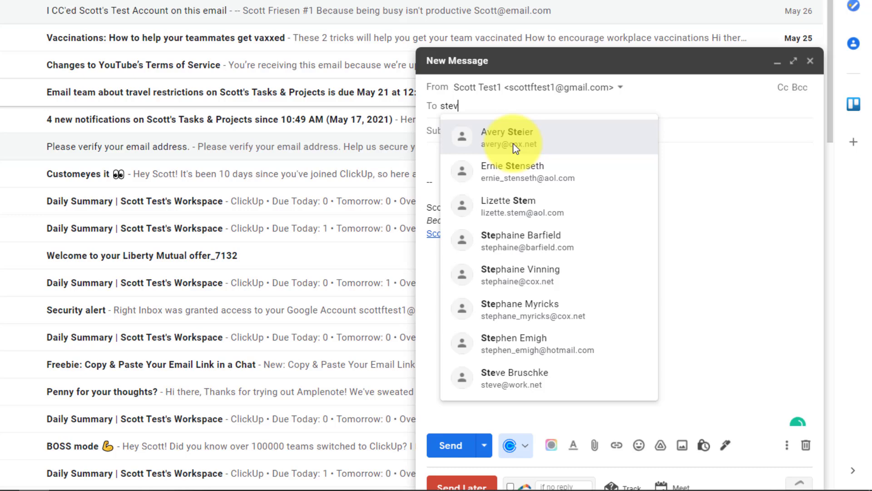
mouse_move(589, 144)
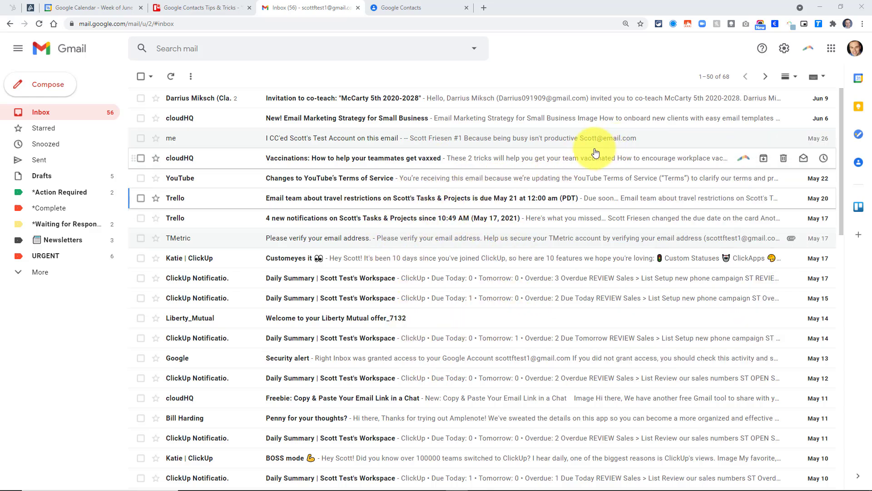
click(831, 48)
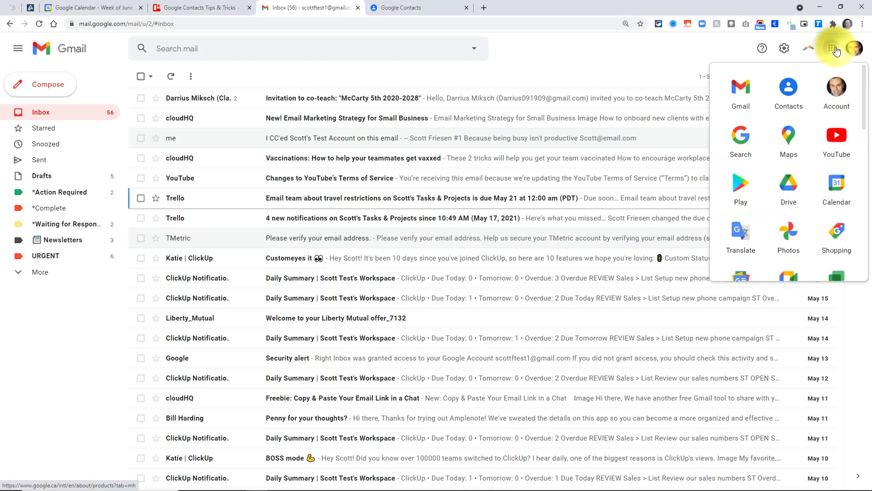
click(607, 45)
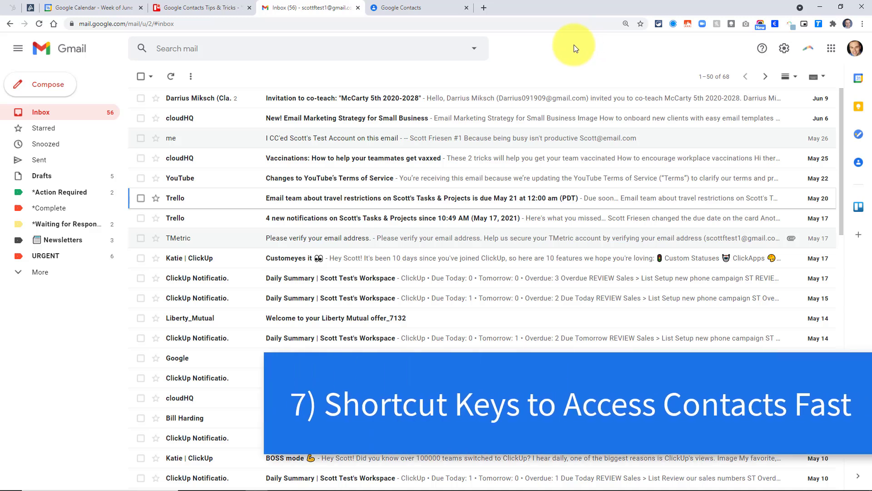
click(784, 48)
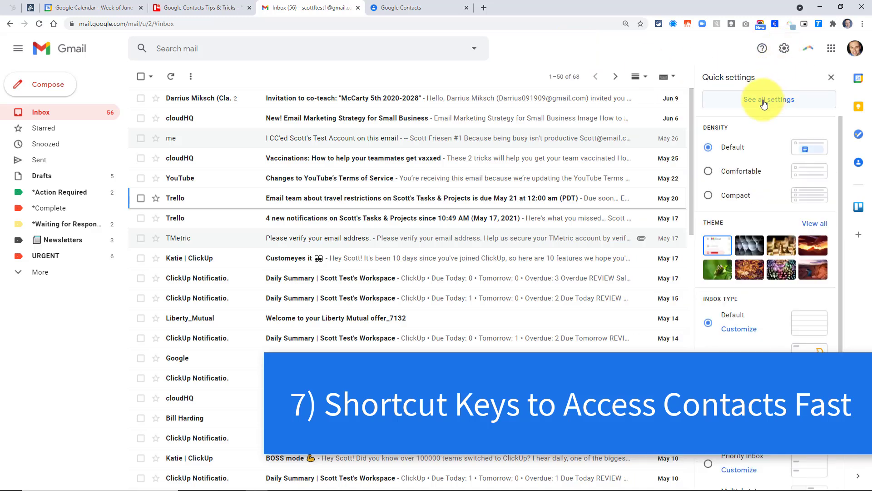
click(764, 104)
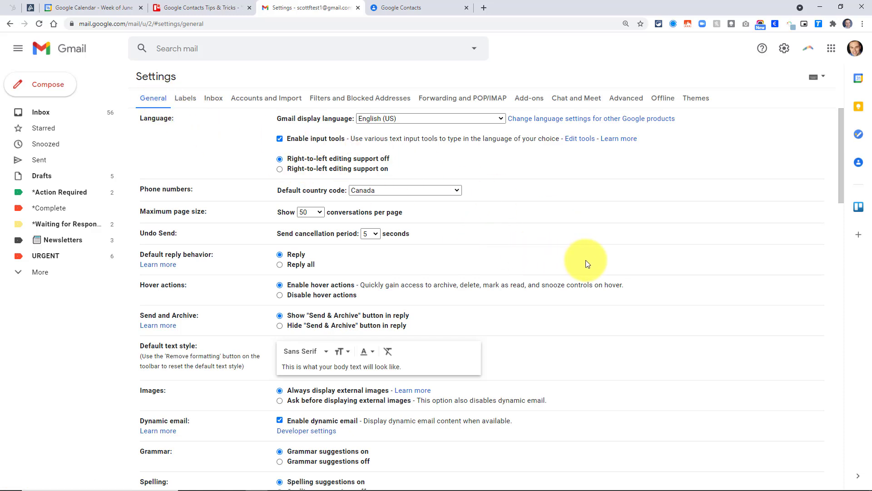
scroll(586, 262, down, 1)
scroll(586, 261, down, 8)
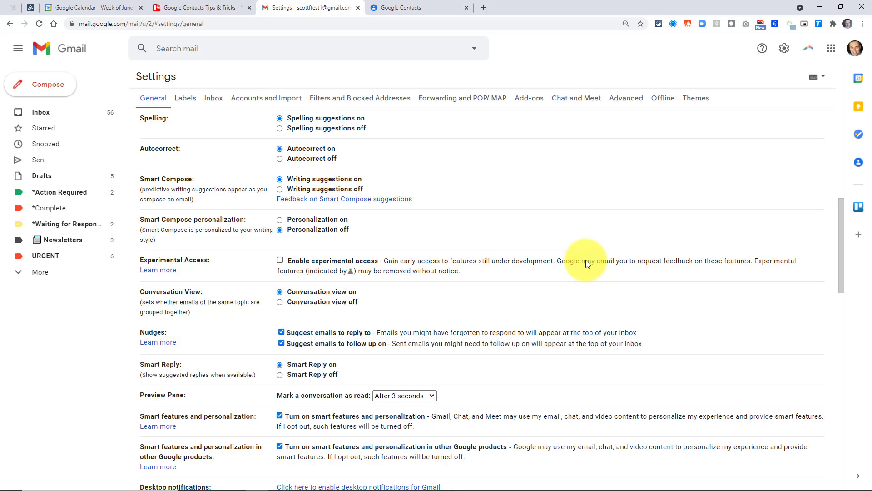
scroll(585, 260, down, 5)
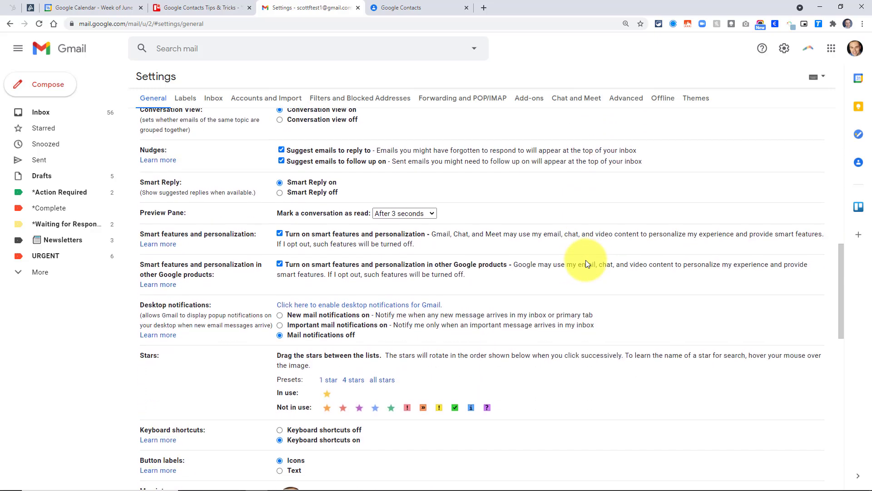
scroll(585, 262, down, 3)
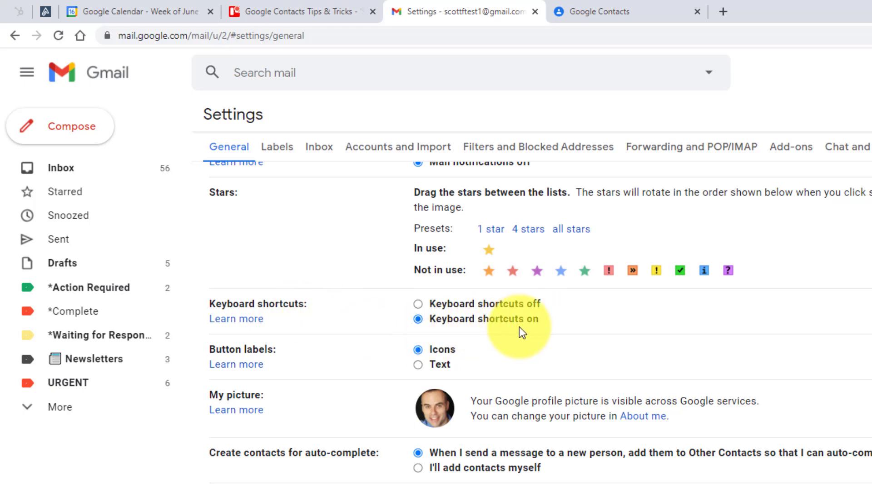
click(87, 175)
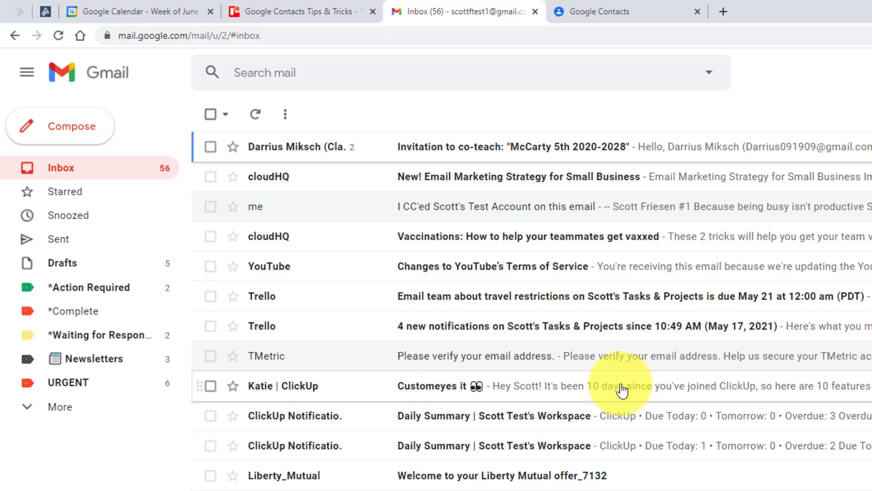
Open Google Contacts from the Gmail inbox with the G then C shortcut, then repeat it
key(g)
key(c)
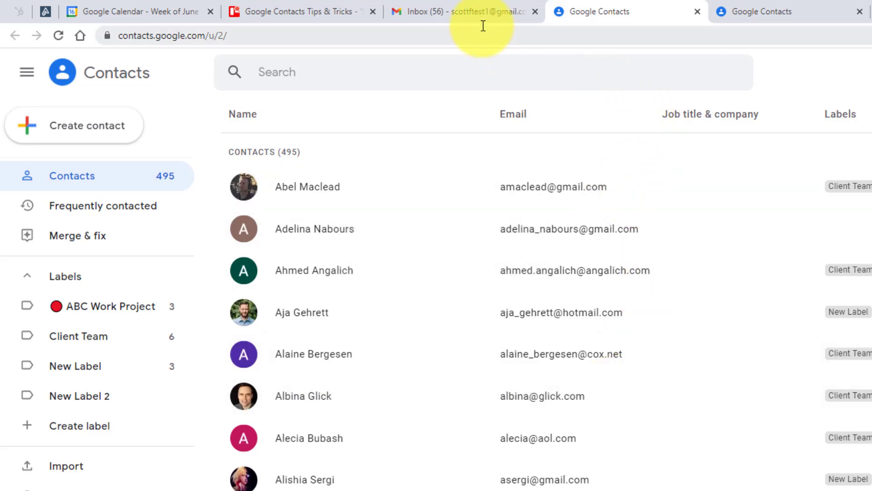
click(473, 12)
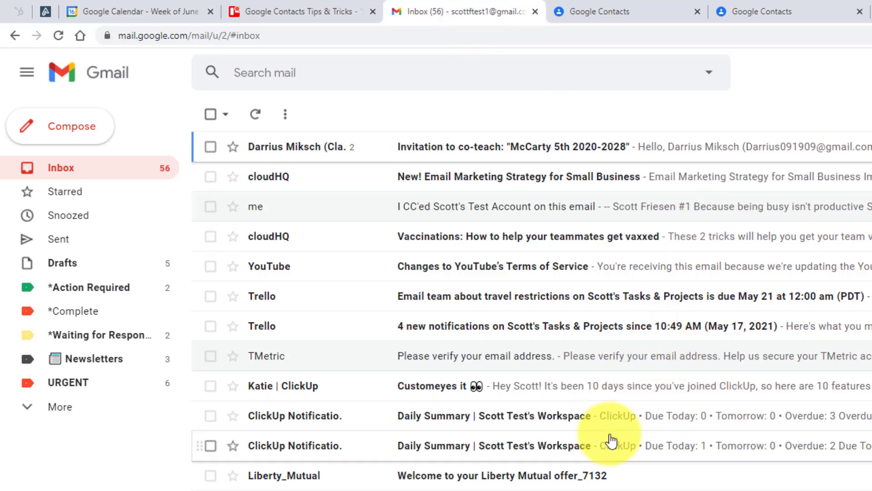
key(ctrl+Tab)
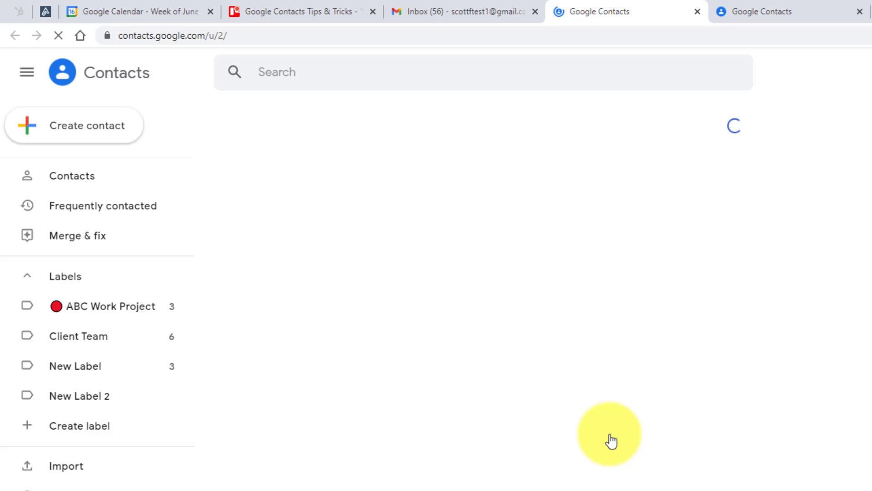